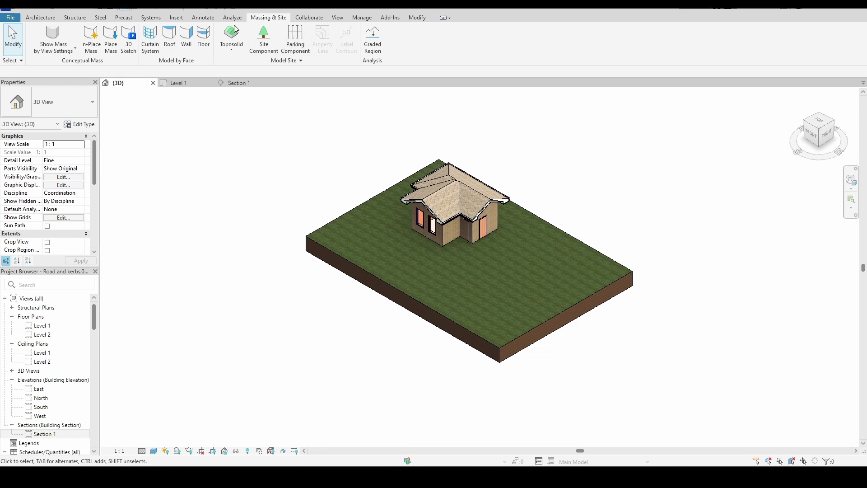
- Create a new in-place mass named 'pool' and enter the mass editor
{"action": "left_click", "coordinate": [93, 49]}
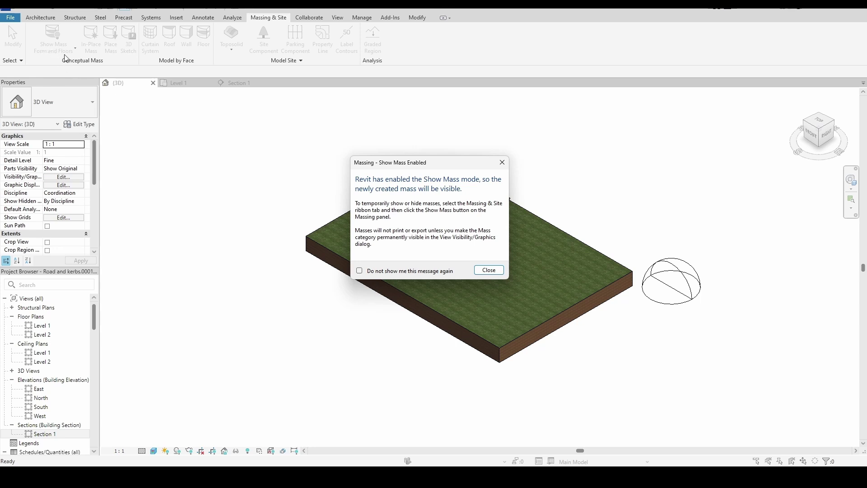
{"action": "left_click", "coordinate": [489, 270]}
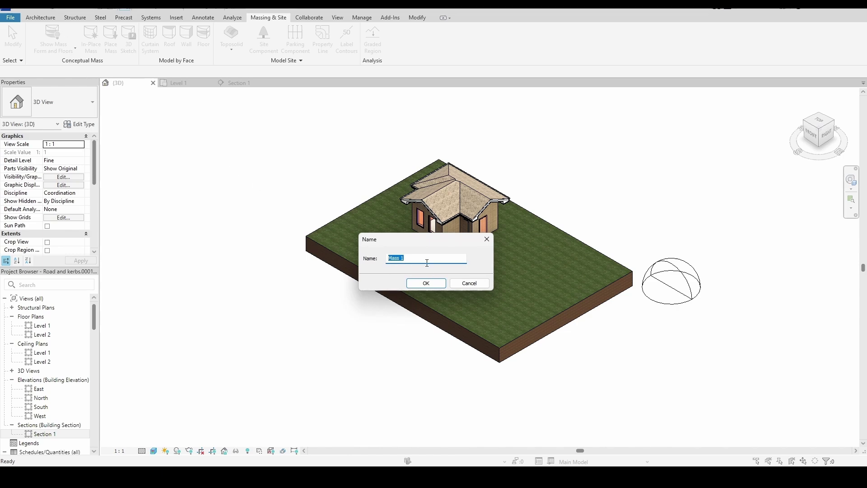
{"action": "type", "text": "pool"}
{"action": "left_click", "coordinate": [426, 283]}
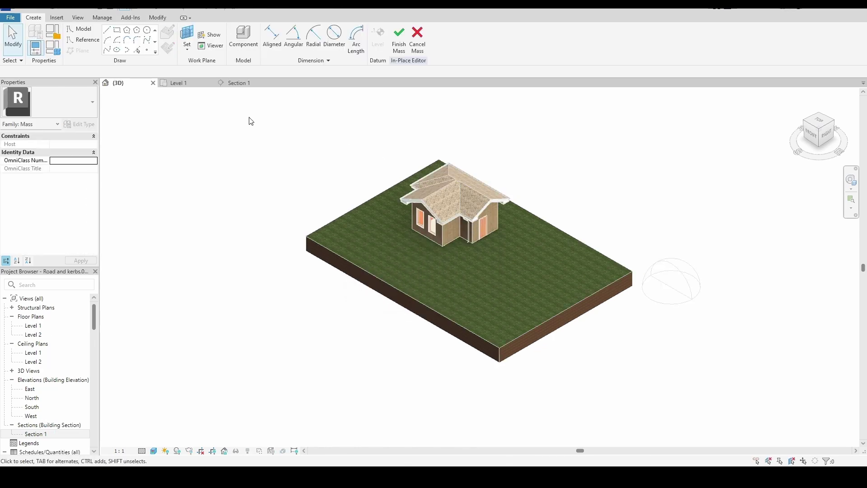
- Draw a rectangle on the toposolid beside the house and make it a void form
{"action": "left_click", "coordinate": [117, 29]}
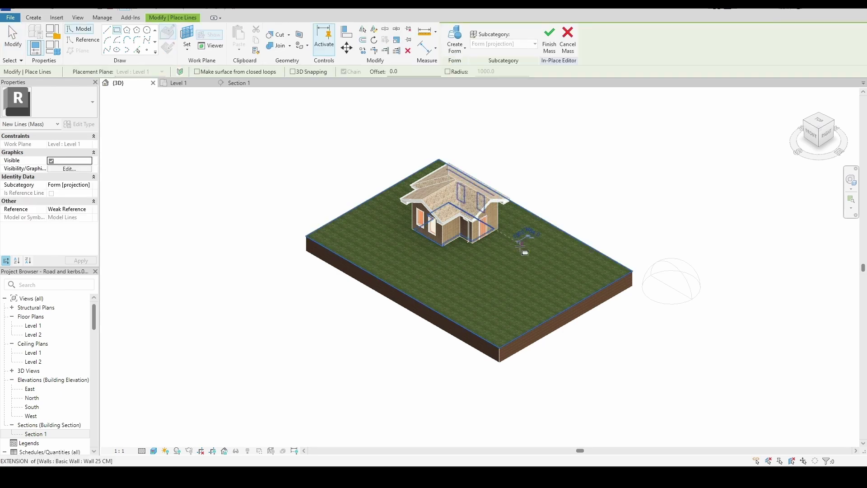
{"action": "left_click", "coordinate": [520, 246]}
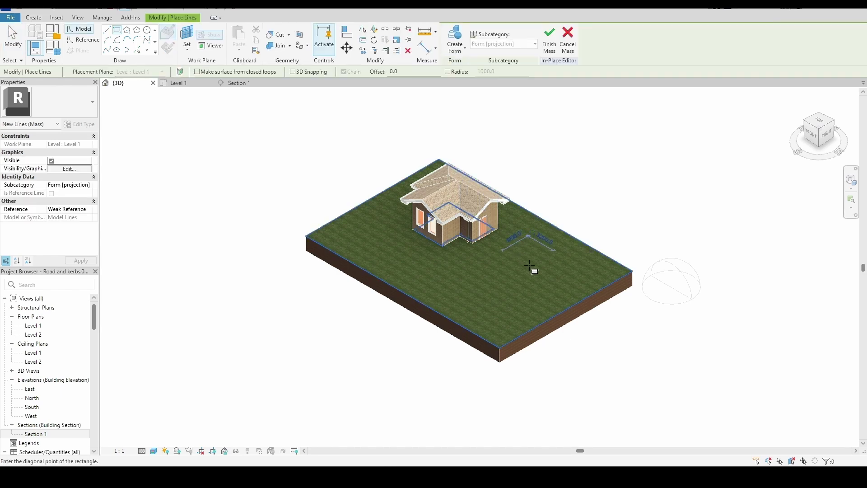
{"action": "left_click", "coordinate": [545, 287]}
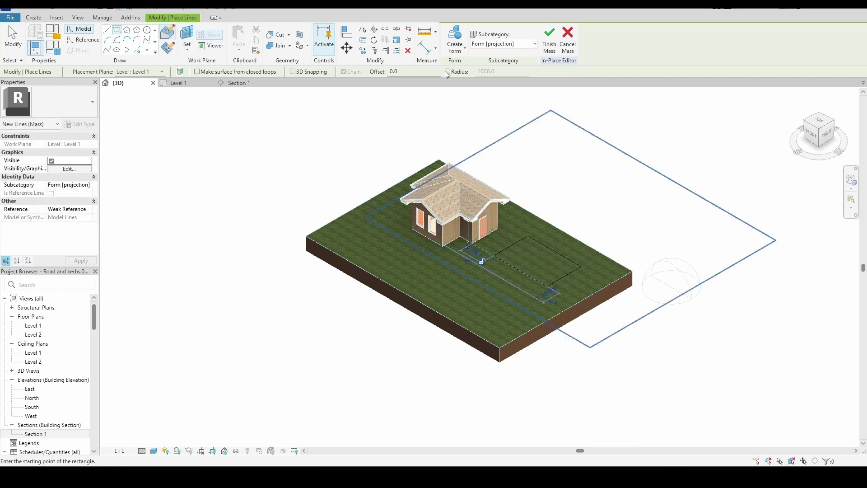
{"action": "left_click", "coordinate": [466, 51]}
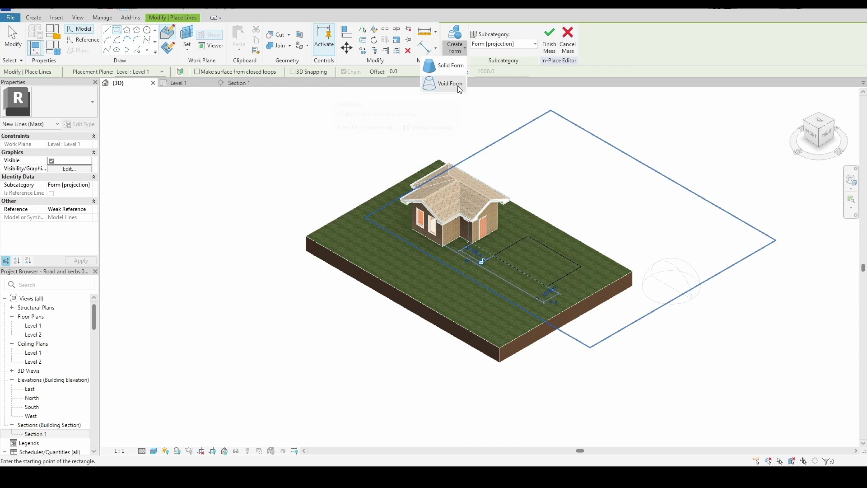
{"action": "left_click", "coordinate": [459, 85]}
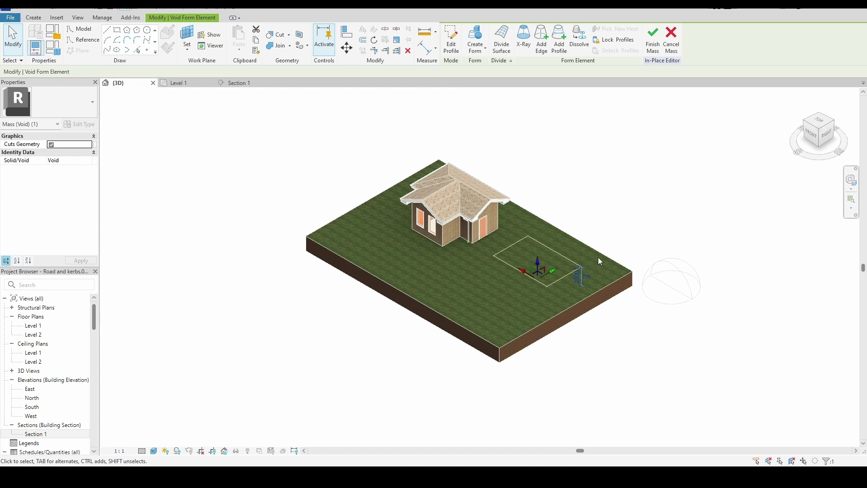
- In Section 1, drag the void's bottom face to 1285 below Level 1, then return to 3D
{"action": "scroll", "coordinate": [580, 277], "scroll_direction": "up", "scroll_amount": 3}
{"action": "left_click", "coordinate": [582, 269]}
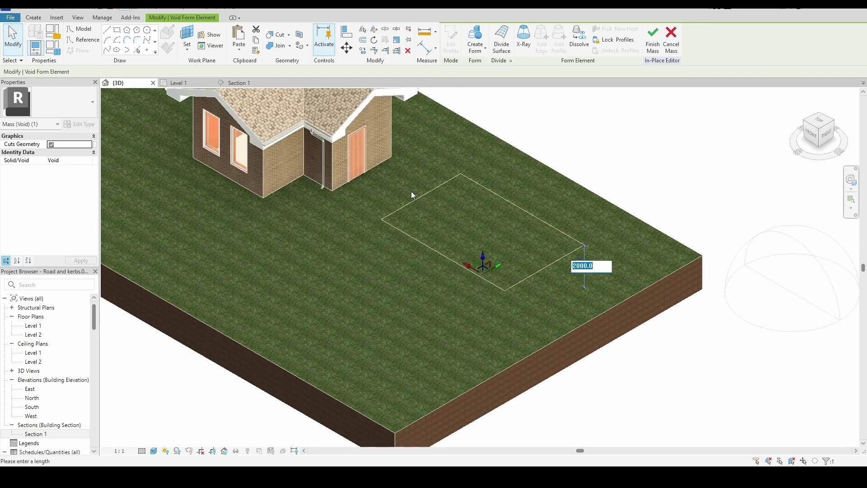
{"action": "left_click", "coordinate": [247, 83]}
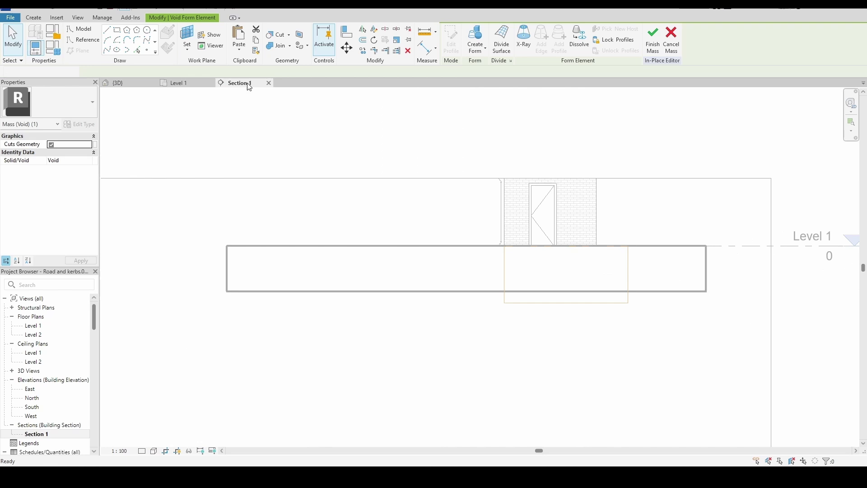
{"action": "left_click", "coordinate": [567, 303]}
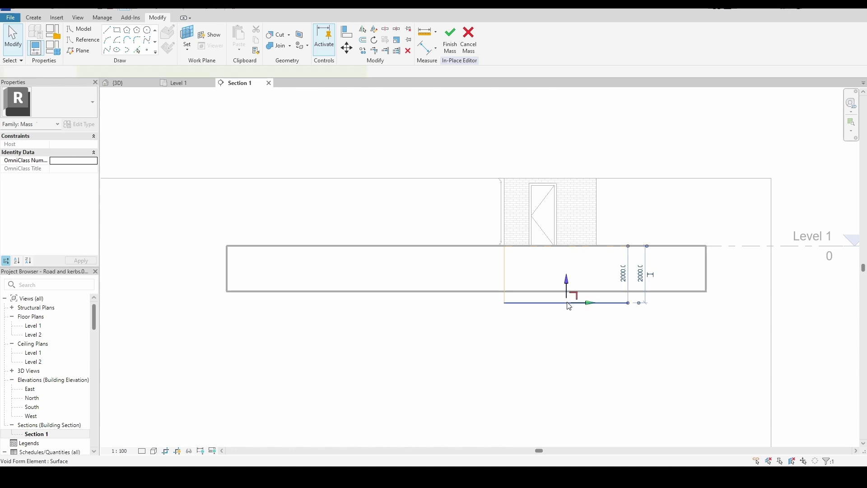
{"action": "left_click_drag", "start_coordinate": [568, 283], "coordinate": [567, 260]}
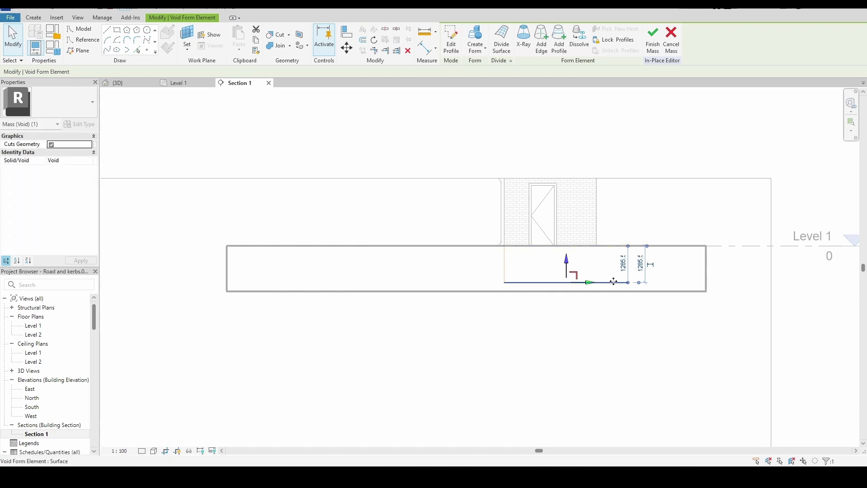
{"action": "left_click", "coordinate": [130, 86]}
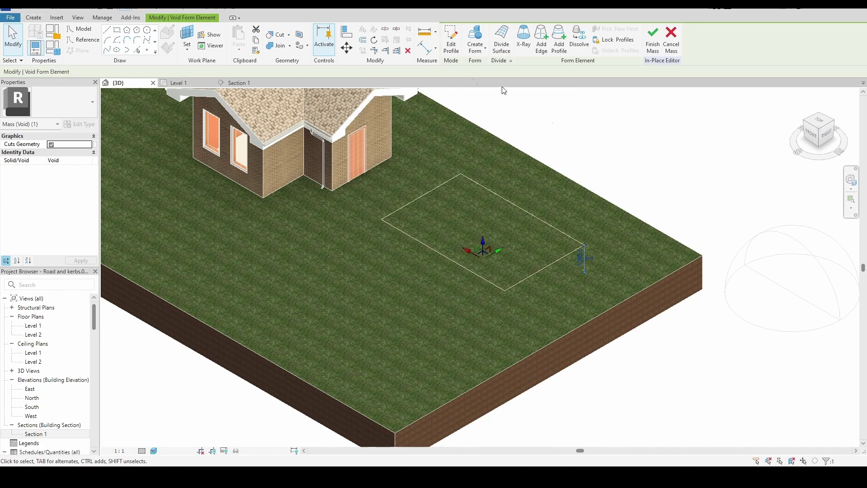
- Cut the rectangular void out of the toposolid and finish the mass
{"action": "left_click", "coordinate": [280, 36]}
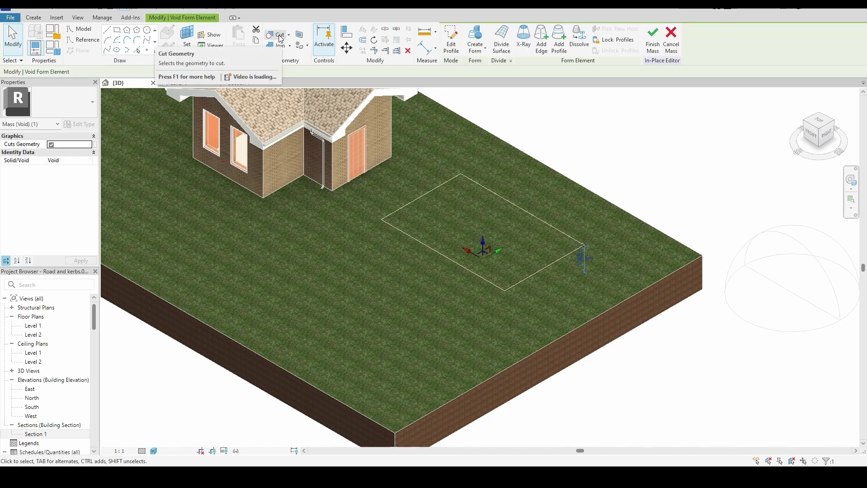
{"action": "left_click", "coordinate": [281, 36]}
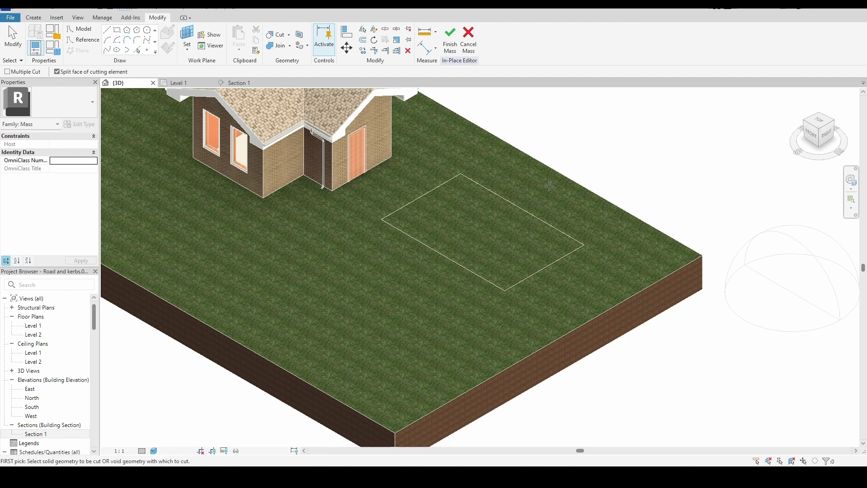
{"action": "left_click", "coordinate": [557, 170]}
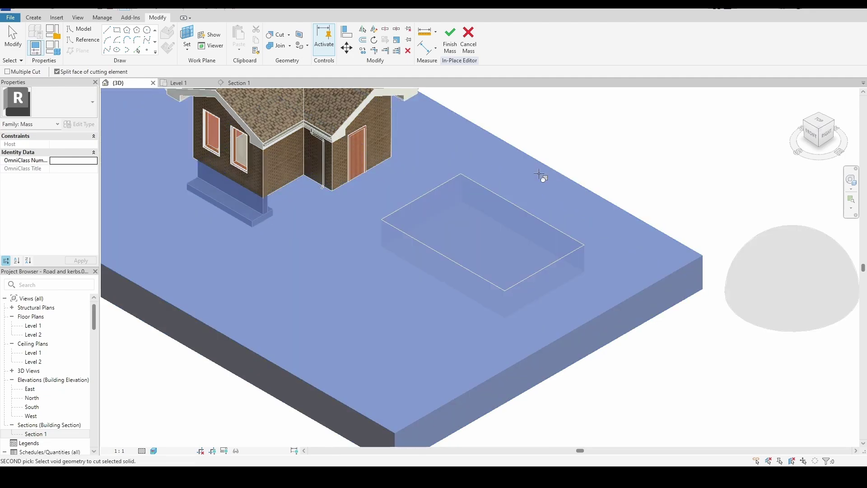
{"action": "left_click", "coordinate": [521, 208]}
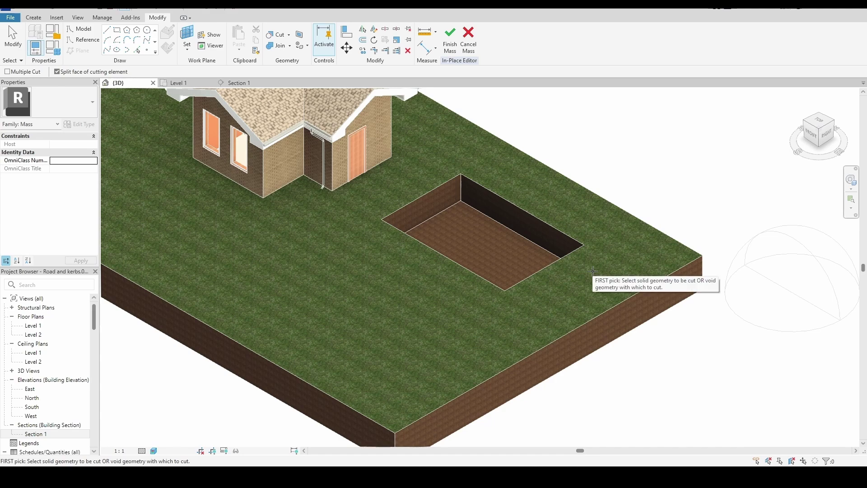
{"action": "left_click", "coordinate": [450, 40]}
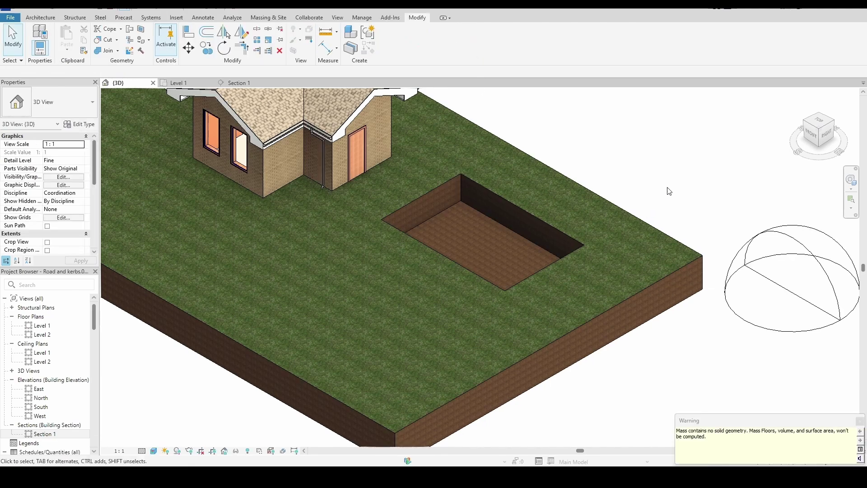
{"action": "scroll", "coordinate": [681, 185], "scroll_direction": "down", "scroll_amount": 3}
{"action": "scroll", "coordinate": [677, 185], "scroll_direction": "up", "scroll_amount": 1}
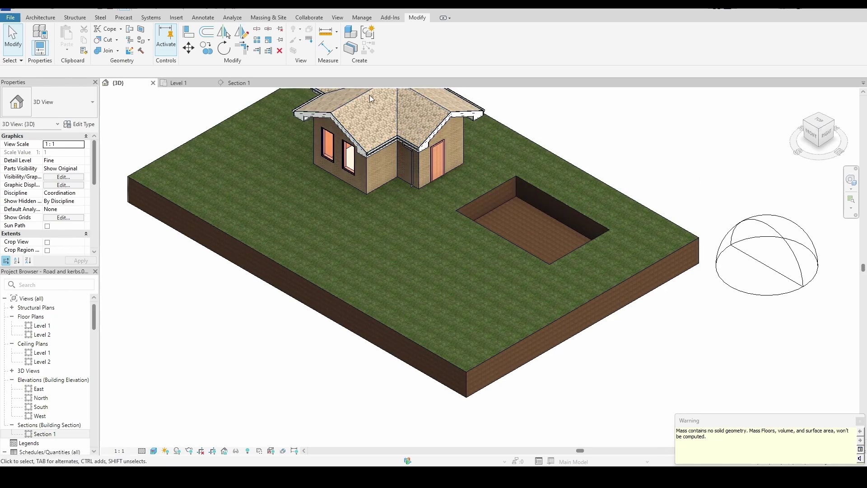
- Start a second in-place mass for the circular pool, name it, and enter the editor
{"action": "left_click", "coordinate": [278, 18]}
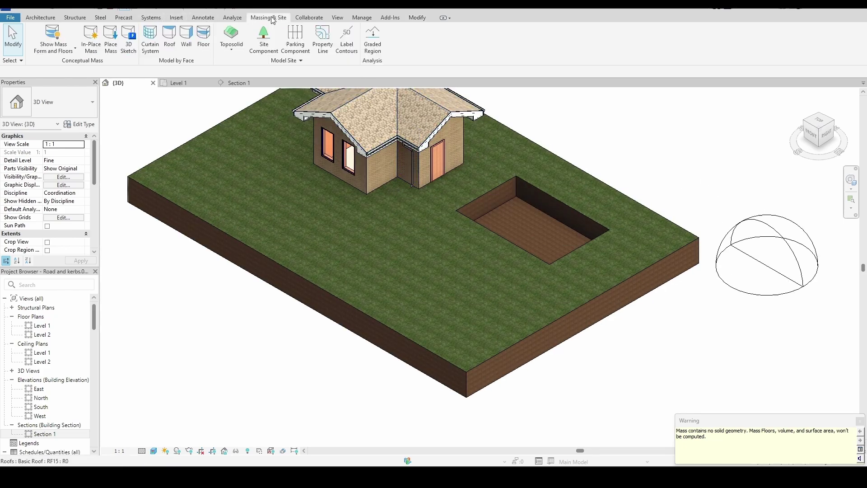
{"action": "left_click", "coordinate": [91, 47]}
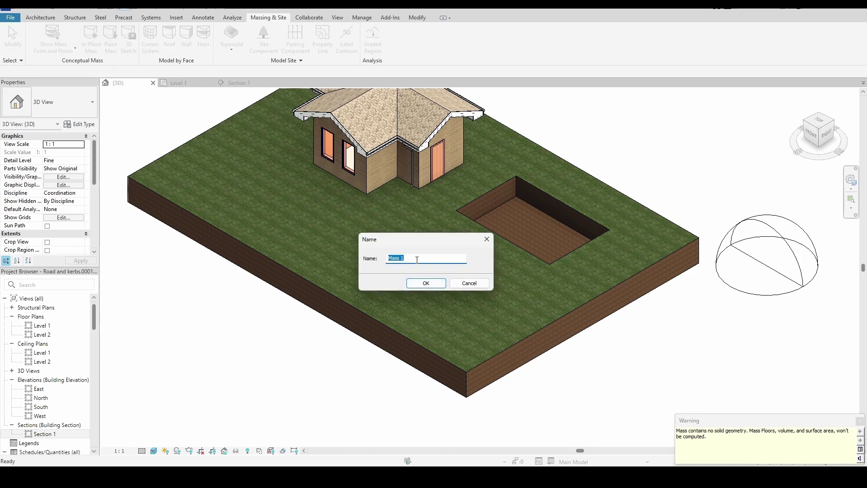
{"action": "type", "text": "Pool2"}
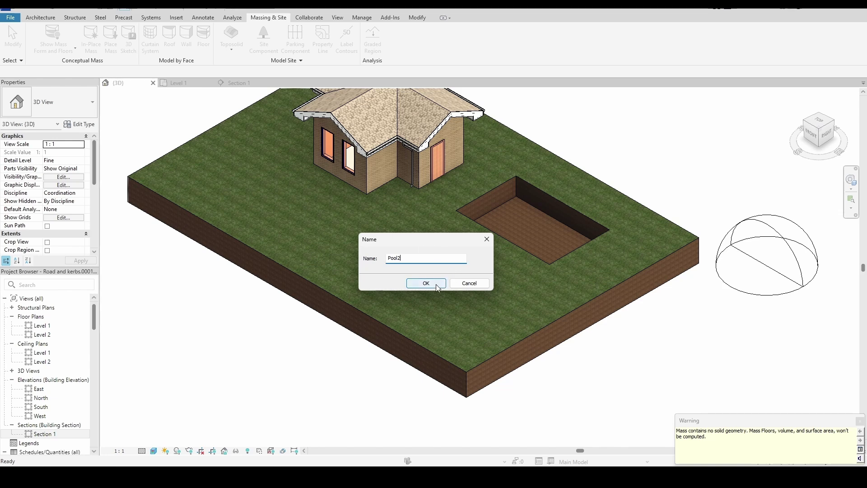
{"action": "key", "text": "BackSpace"}
{"action": "left_click", "coordinate": [432, 285]}
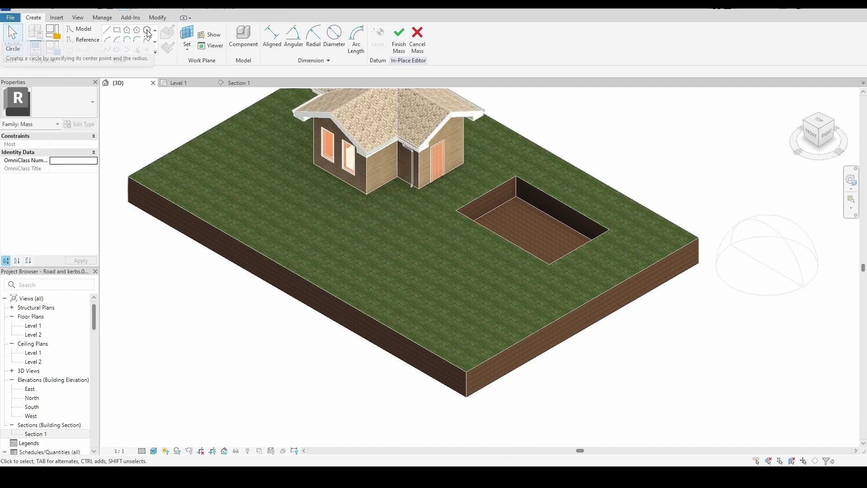
- Draw a 3800-radius circle on the terrain in front of the house and extrude it into a cylinder
{"action": "left_click", "coordinate": [147, 31]}
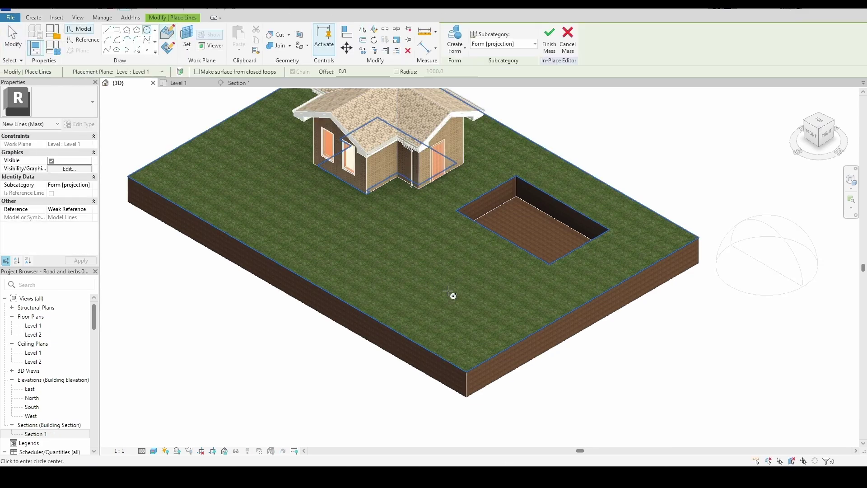
{"action": "left_click", "coordinate": [404, 263]}
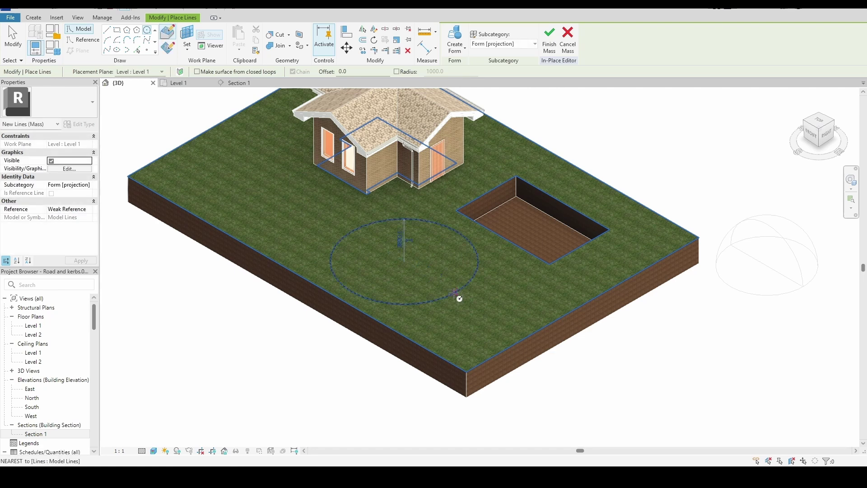
{"action": "left_click", "coordinate": [466, 285]}
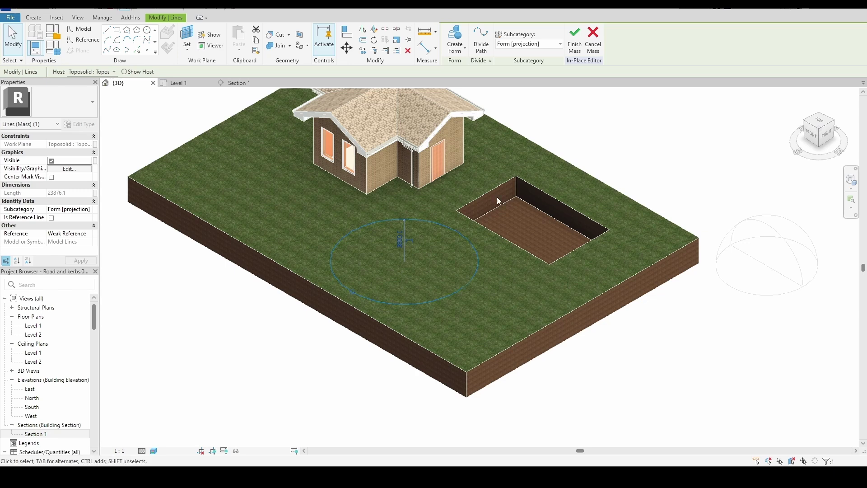
{"action": "left_click", "coordinate": [465, 51]}
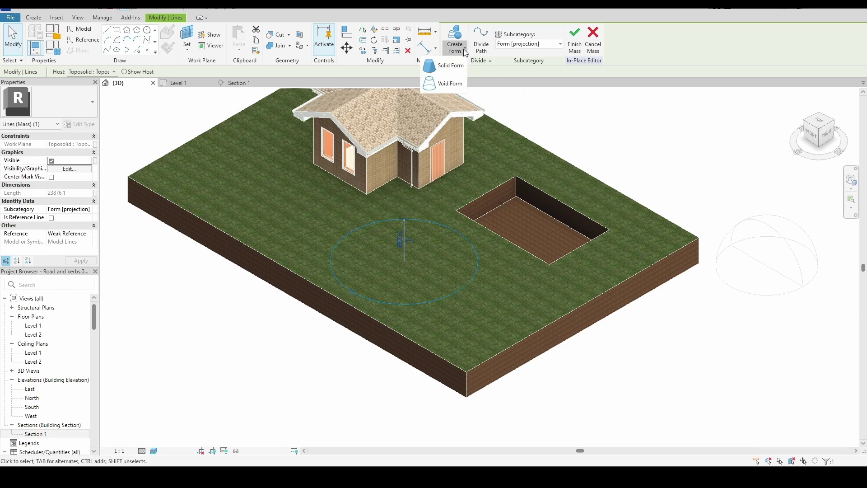
{"action": "left_click", "coordinate": [452, 84]}
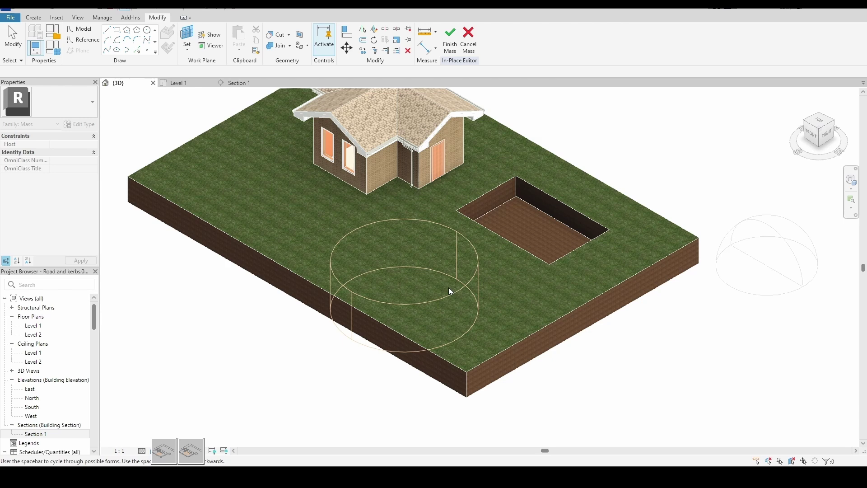
- In Section 1, make the circle a void with its bottom about 1285.5 deep, then return to 3D
{"action": "left_click", "coordinate": [244, 84]}
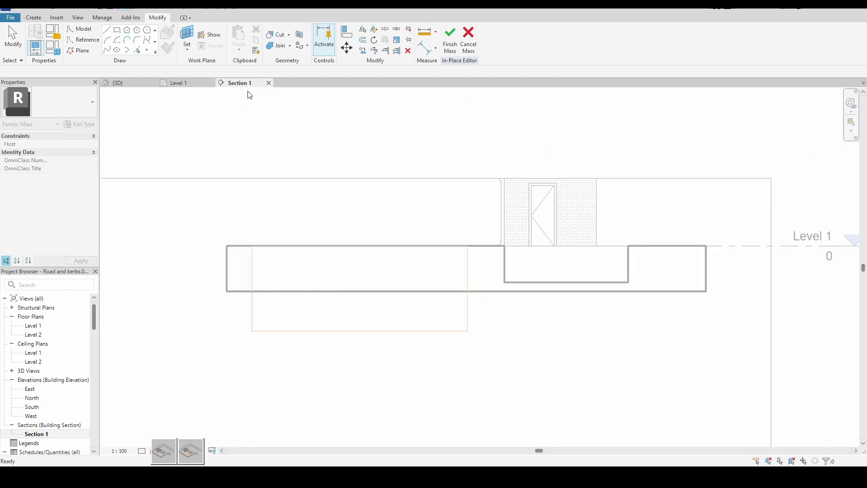
{"action": "left_click", "coordinate": [362, 334]}
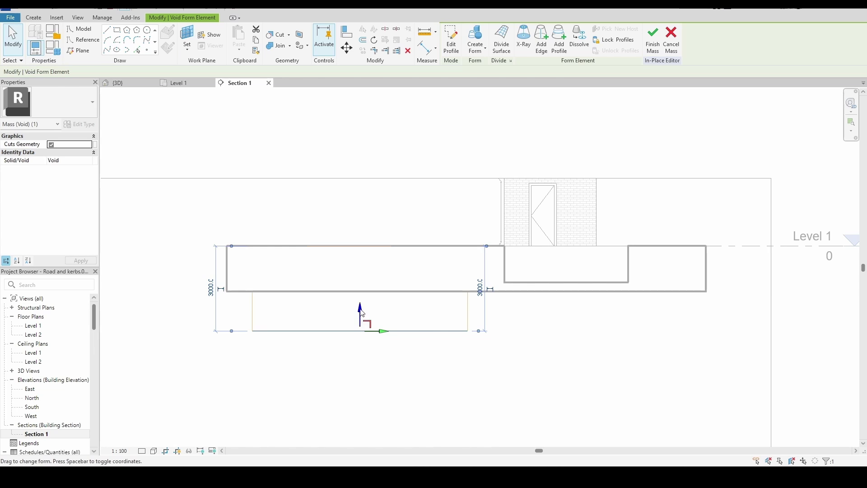
{"action": "left_click_drag", "start_coordinate": [360, 311], "coordinate": [368, 261]}
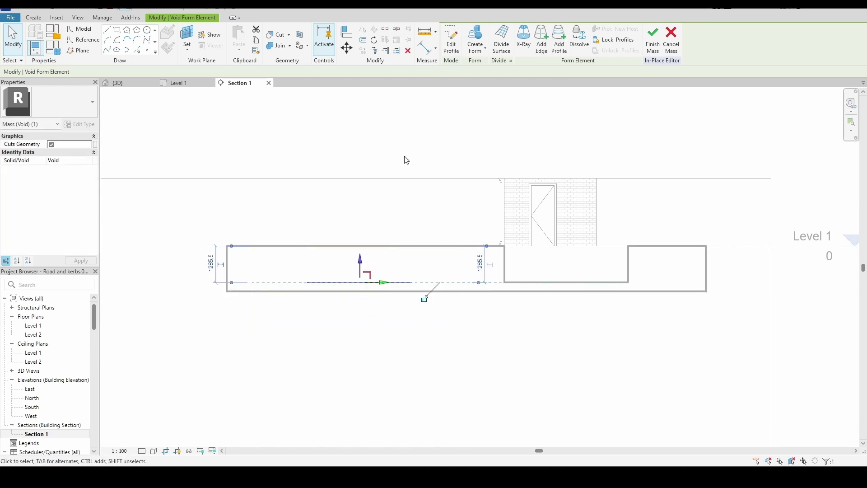
{"action": "left_click", "coordinate": [125, 85]}
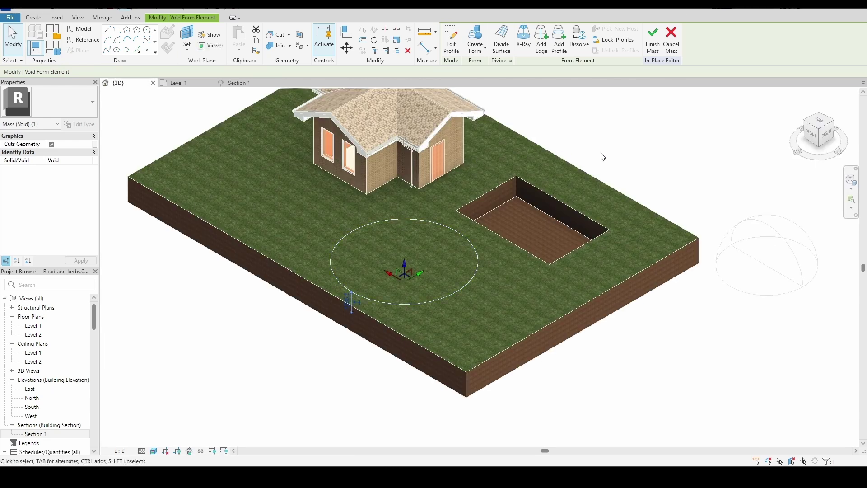
- Cut the circular void out of the toposolid, finish the mass and dismiss the warning
{"action": "left_click", "coordinate": [277, 36]}
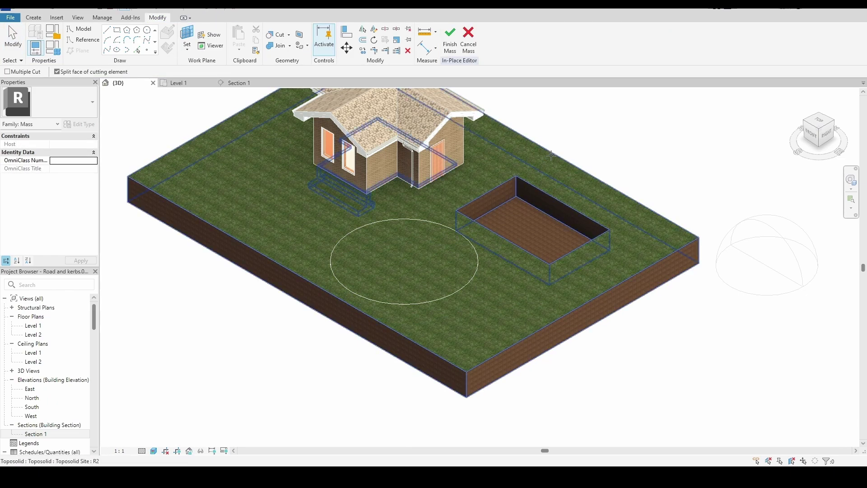
{"action": "left_click", "coordinate": [553, 154]}
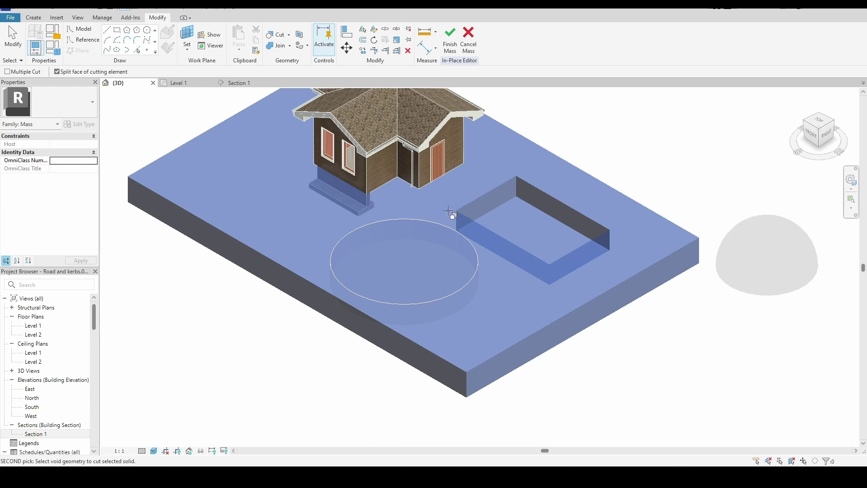
{"action": "left_click", "coordinate": [435, 223]}
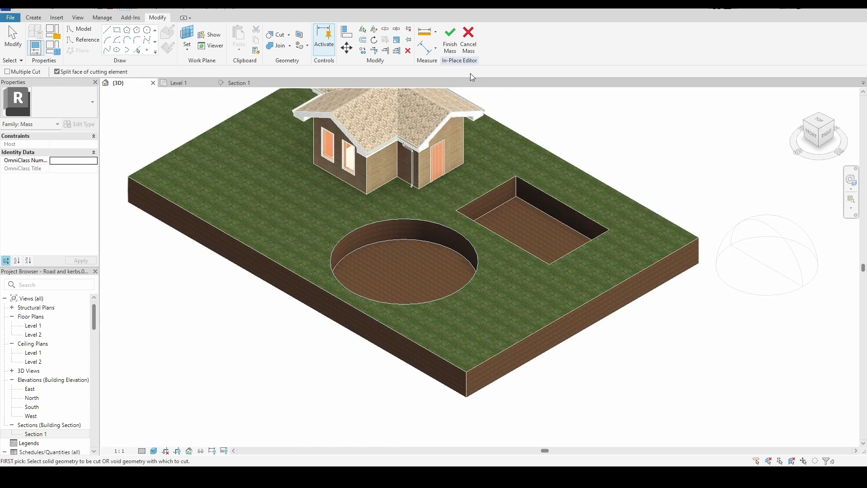
{"action": "left_click", "coordinate": [450, 40]}
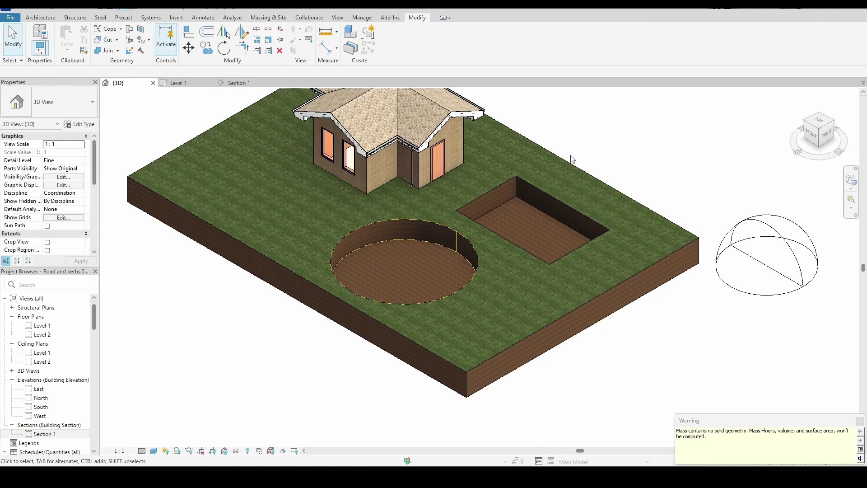
{"action": "left_click", "coordinate": [859, 420]}
{"action": "scroll", "coordinate": [703, 210], "scroll_direction": "down", "scroll_amount": 1}
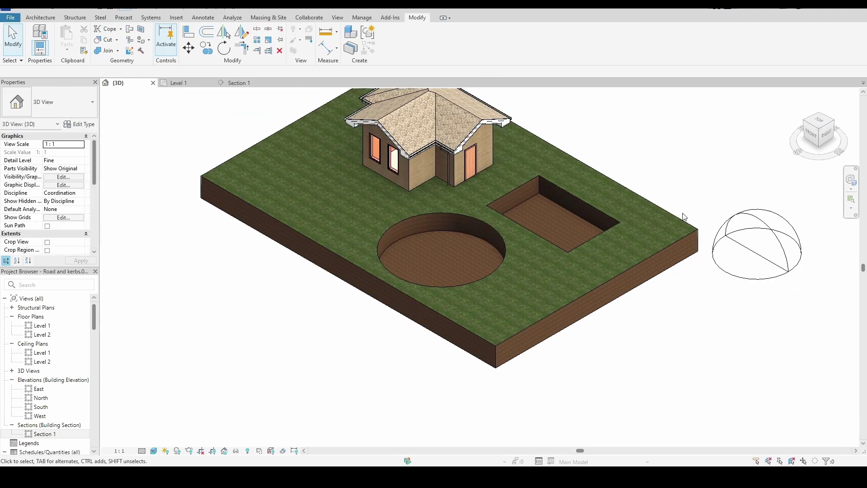
{"action": "mouse_move", "coordinate": [719, 156]}
{"action": "middle_mouse_down"}
{"action": "mouse_move", "coordinate": [700, 143]}
{"action": "mouse_move", "coordinate": [711, 168]}
{"action": "middle_mouse_up"}
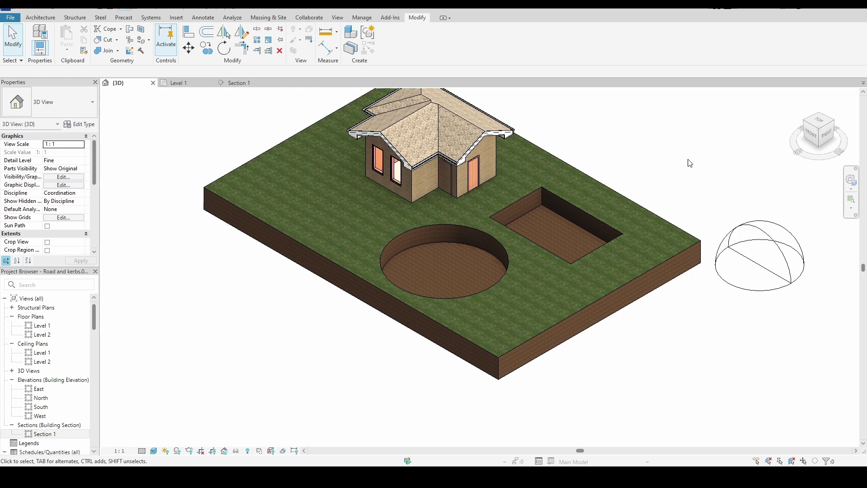
- Start an in-place Generic Models component named 'Water in pool 1'
{"action": "left_click", "coordinate": [51, 17]}
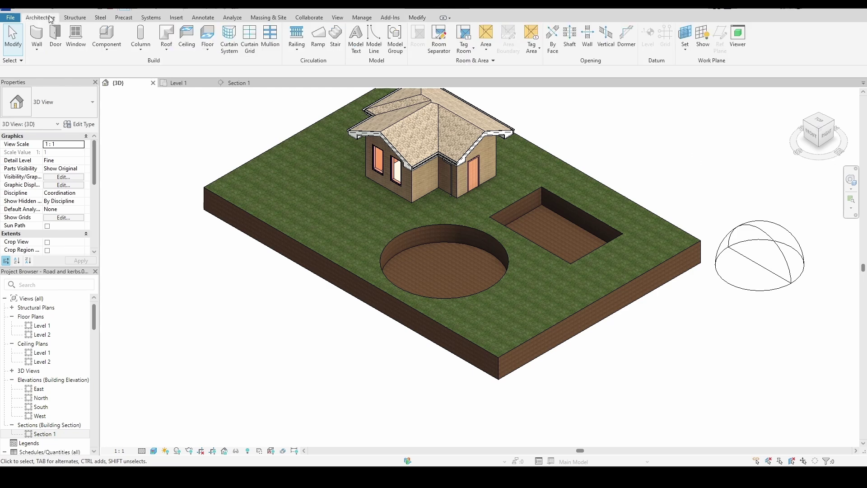
{"action": "left_click", "coordinate": [108, 49]}
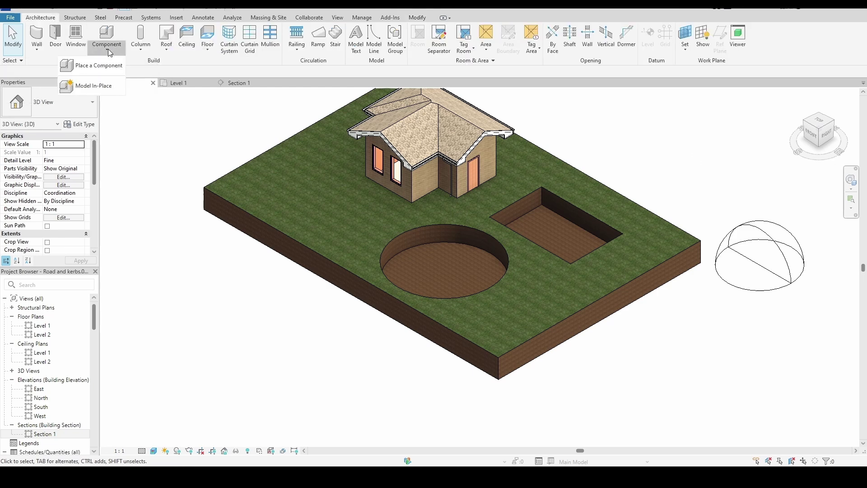
{"action": "left_click", "coordinate": [90, 86]}
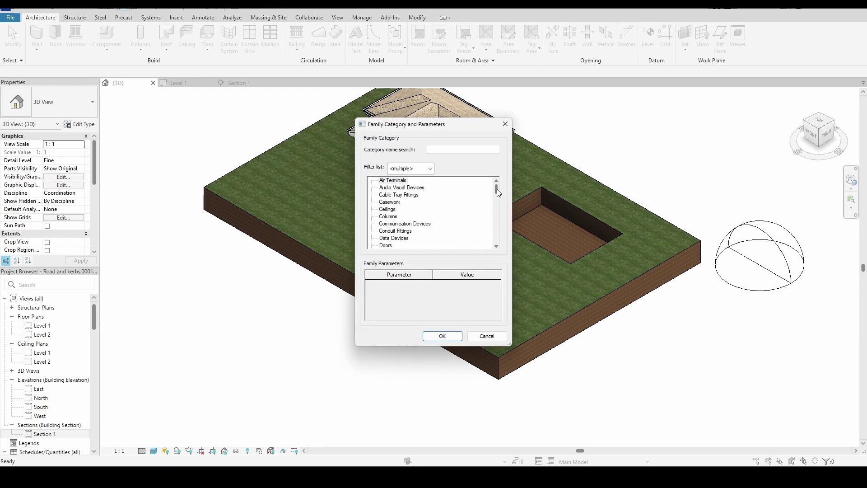
{"action": "mouse_move", "coordinate": [497, 192]}
{"action": "left_mouse_down"}
{"action": "mouse_move", "coordinate": [496, 234]}
{"action": "mouse_move", "coordinate": [498, 204]}
{"action": "left_mouse_up"}
{"action": "left_click", "coordinate": [391, 211]}
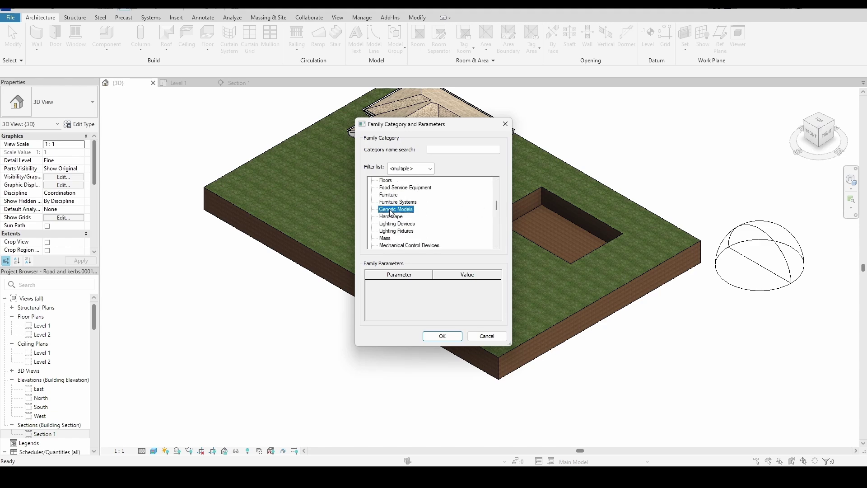
{"action": "left_click", "coordinate": [443, 335]}
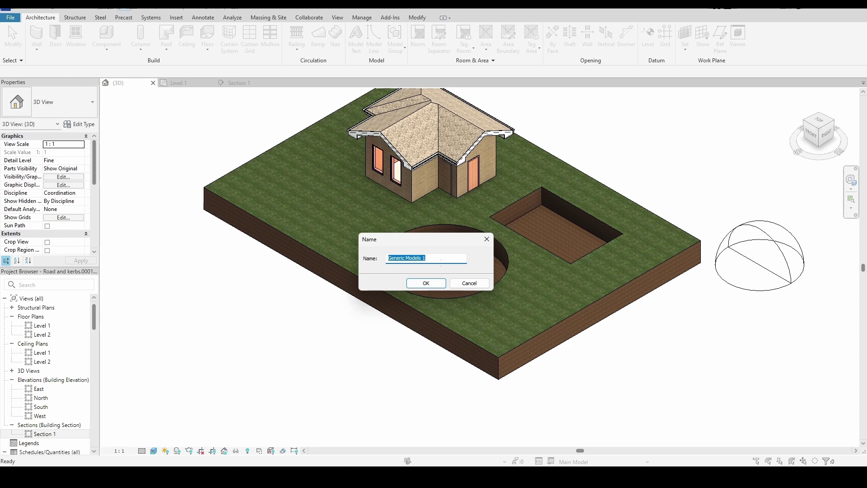
{"action": "type", "text": "Water in pool 1"}
- Start a 250-deep extrusion sketch in the Level 1 plan using Pick Lines
{"action": "left_click", "coordinate": [438, 287]}
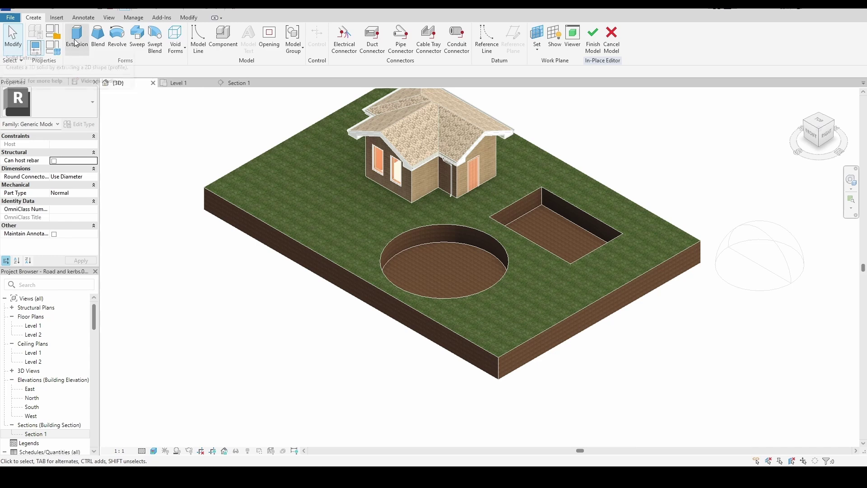
{"action": "left_click", "coordinate": [75, 42]}
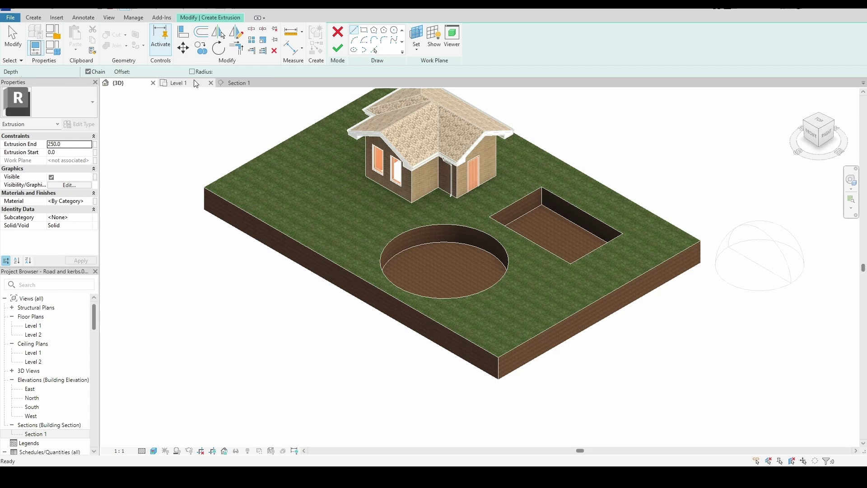
{"action": "left_click", "coordinate": [177, 83]}
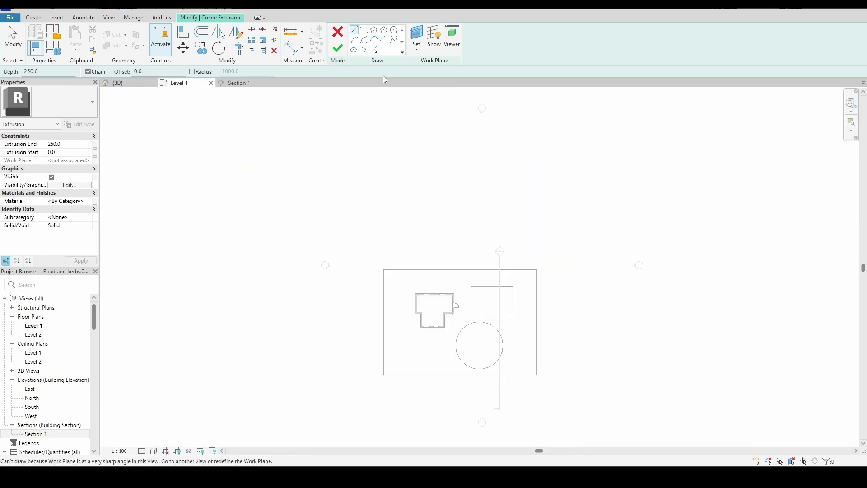
{"action": "left_click", "coordinate": [373, 50]}
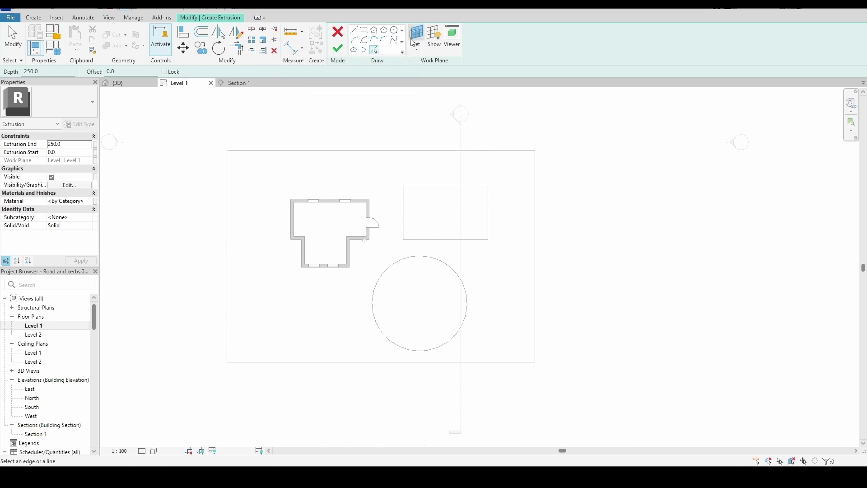
{"action": "left_click", "coordinate": [418, 51]}
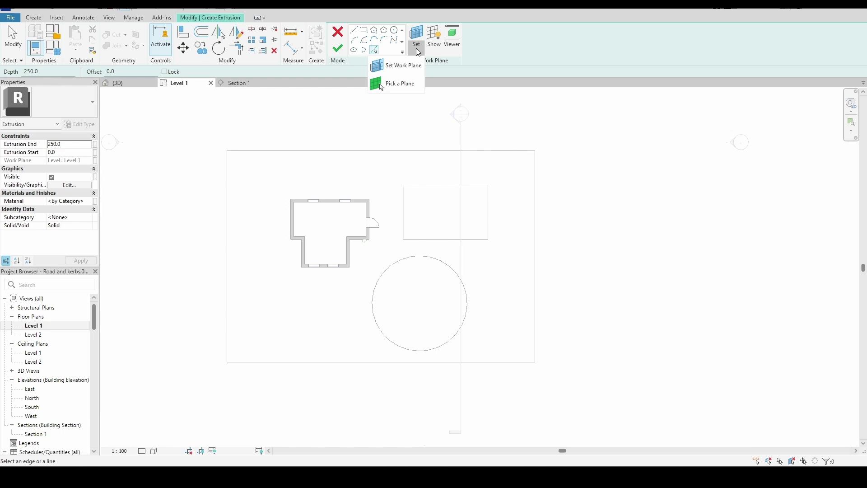
{"action": "left_click", "coordinate": [418, 52]}
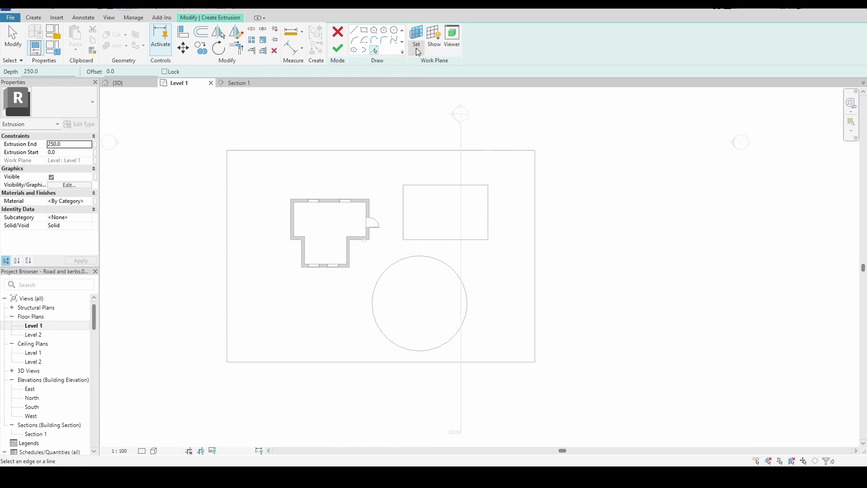
- Pick the rectangle's edges and both circle arcs as the extrusion profile
{"action": "left_click", "coordinate": [447, 186]}
{"action": "key", "text": "Tab"}
{"action": "left_click", "coordinate": [448, 239]}
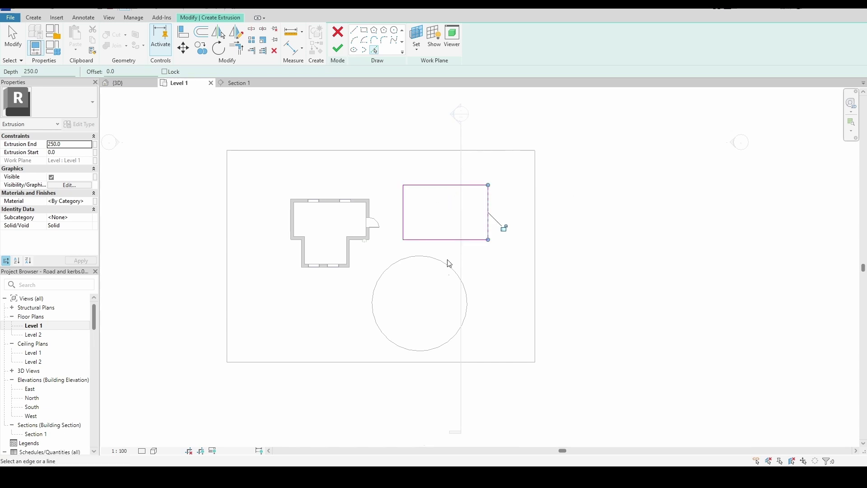
{"action": "left_click", "coordinate": [450, 270]}
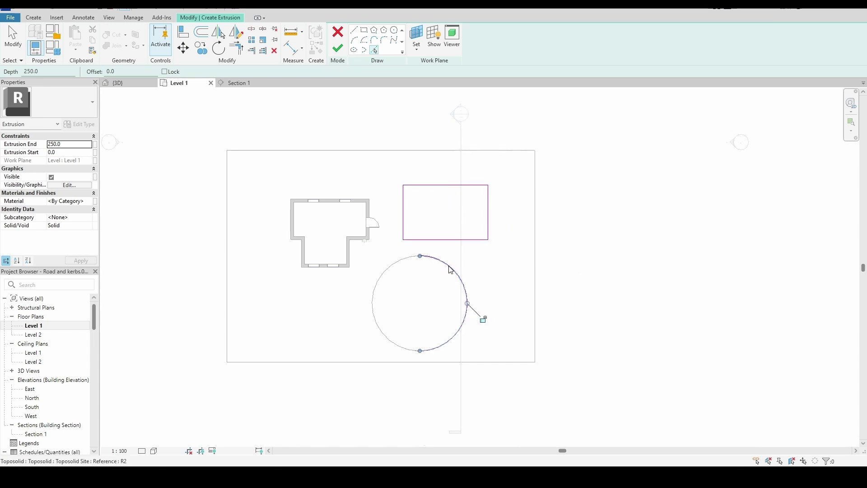
{"action": "left_click", "coordinate": [397, 270]}
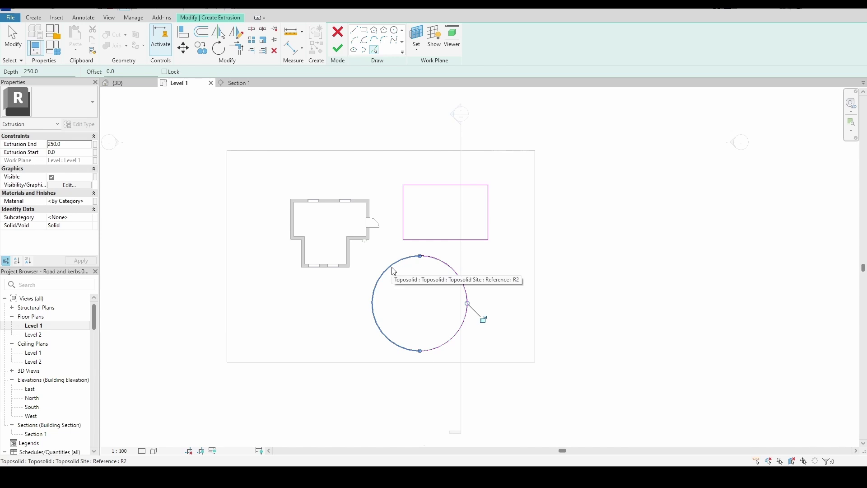
{"action": "left_click", "coordinate": [393, 271]}
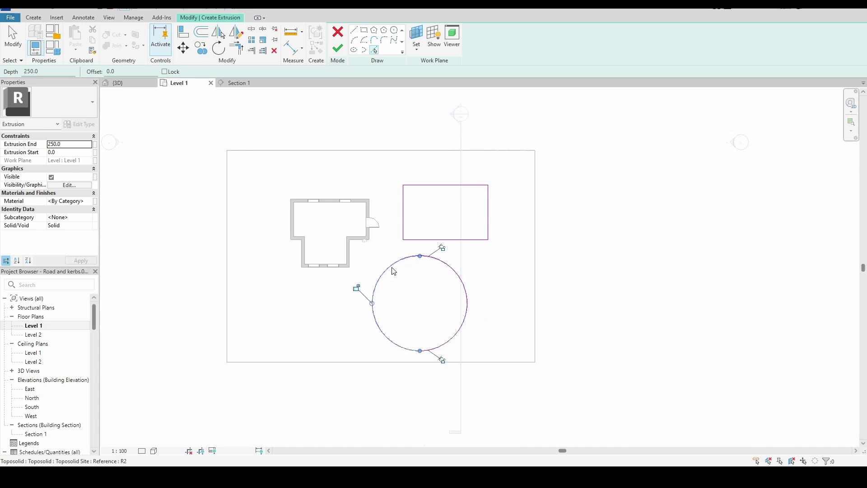
- Finish the 250-deep extrusion sketch, then select the pool extrusion in 3D and pick its Material property
{"action": "left_click", "coordinate": [338, 48]}
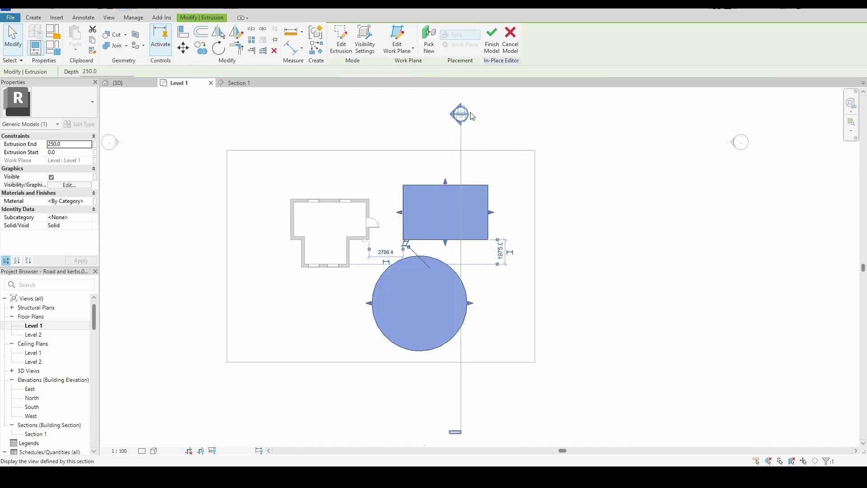
{"action": "left_click", "coordinate": [130, 85]}
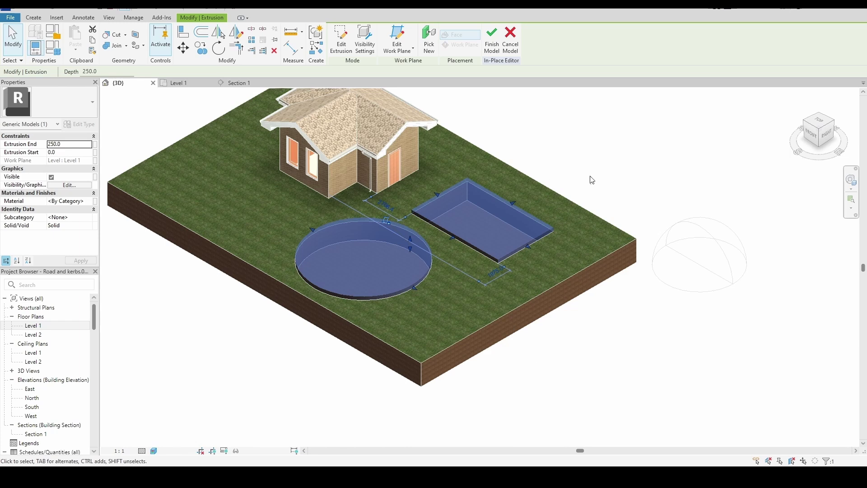
{"action": "left_click", "coordinate": [591, 180]}
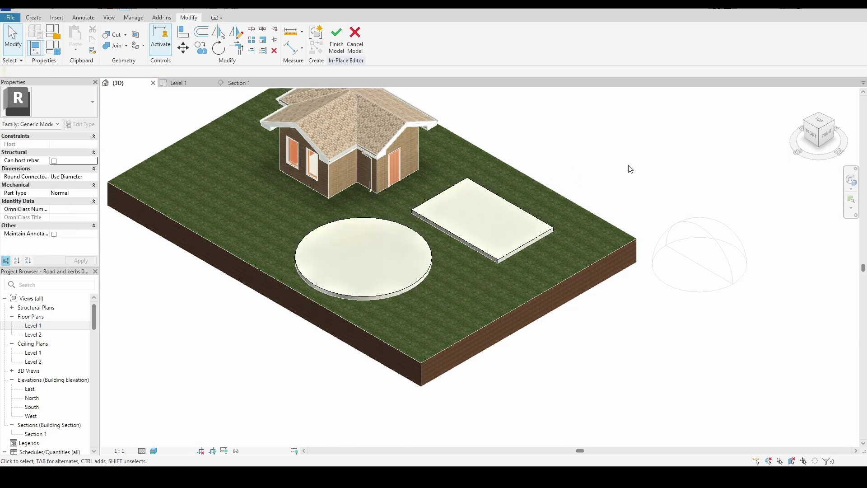
{"action": "left_click", "coordinate": [518, 212]}
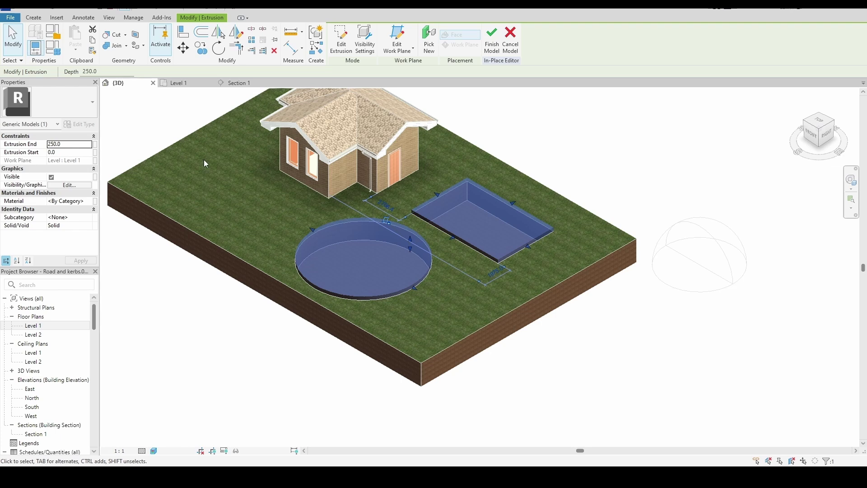
{"action": "left_click", "coordinate": [89, 203]}
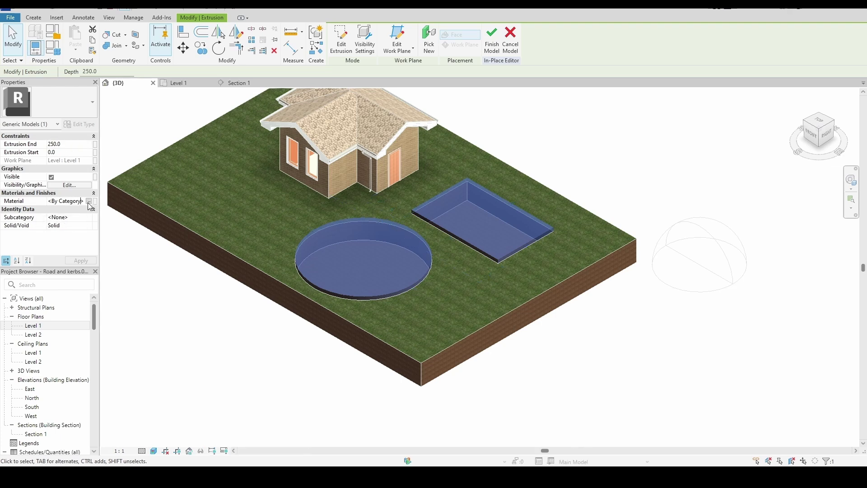
- Search 'water' in the Material Browser and assign Water to the extrusion in both pools
{"action": "left_click", "coordinate": [89, 202]}
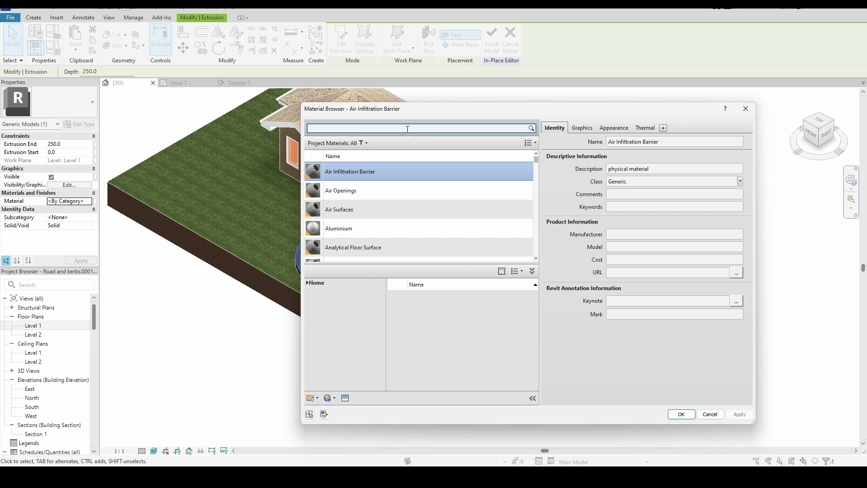
{"action": "type", "text": "water"}
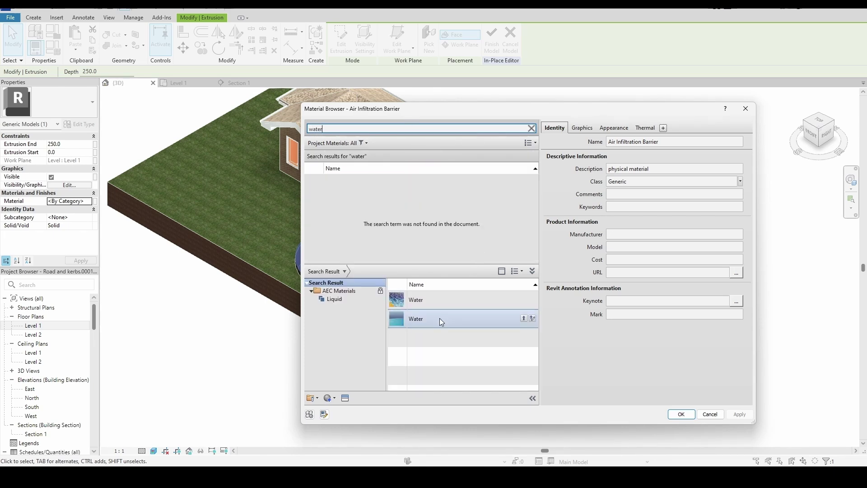
{"action": "left_click", "coordinate": [523, 318]}
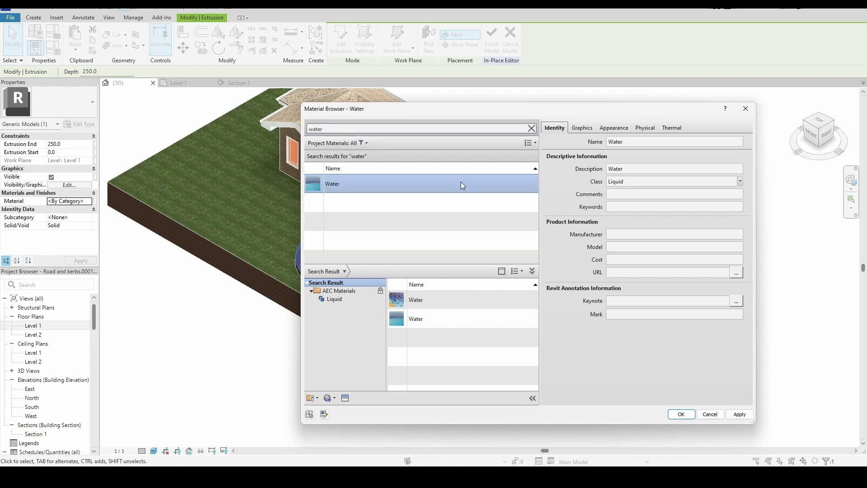
{"action": "left_click", "coordinate": [681, 414]}
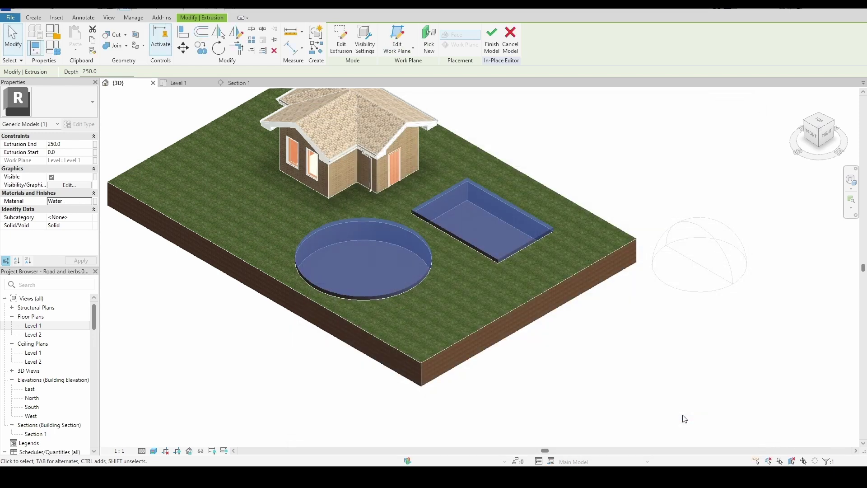
{"action": "left_click", "coordinate": [603, 343]}
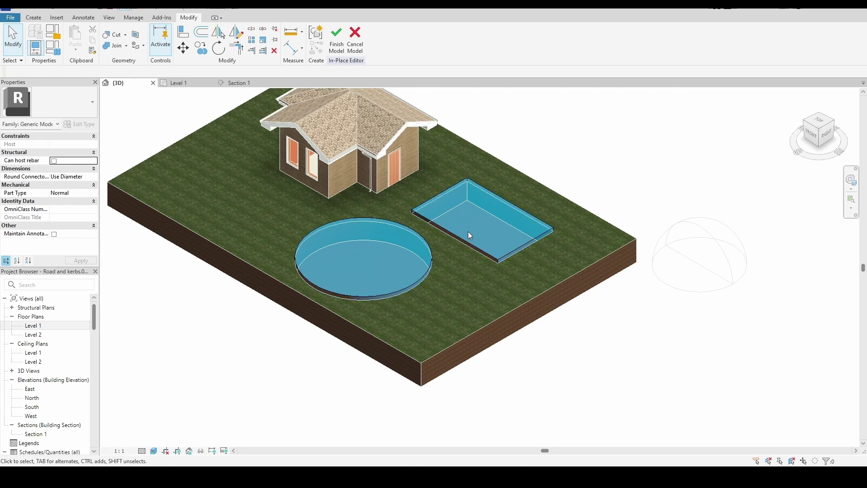
- In Section 1, stretch the water extrusion from the pool floors (-1285.5) up to -150
{"action": "left_click", "coordinate": [239, 82]}
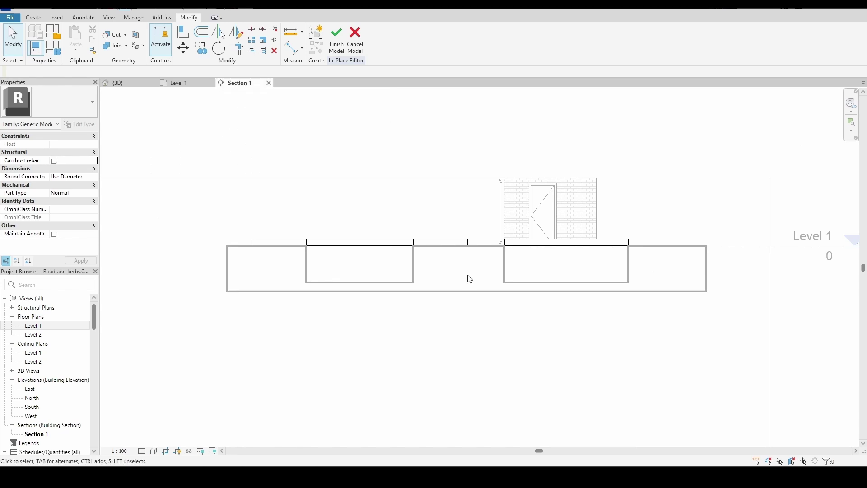
{"action": "scroll", "coordinate": [573, 250], "scroll_direction": "up", "scroll_amount": 1}
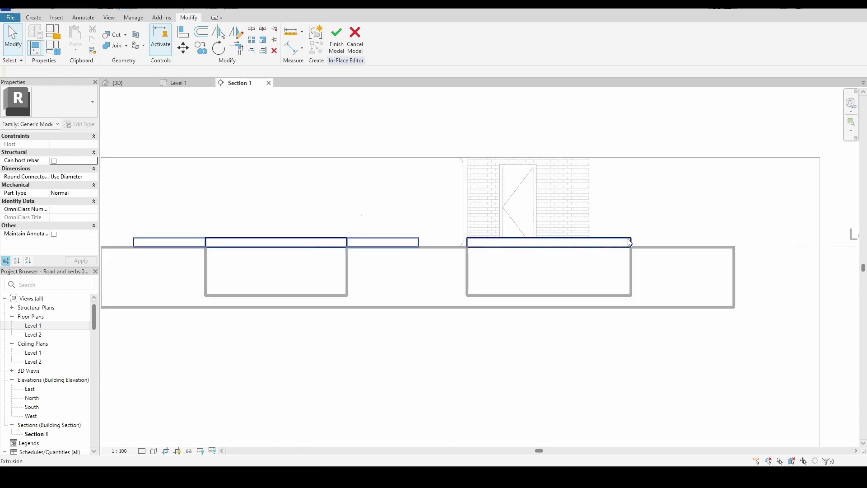
{"action": "left_click", "coordinate": [382, 239]}
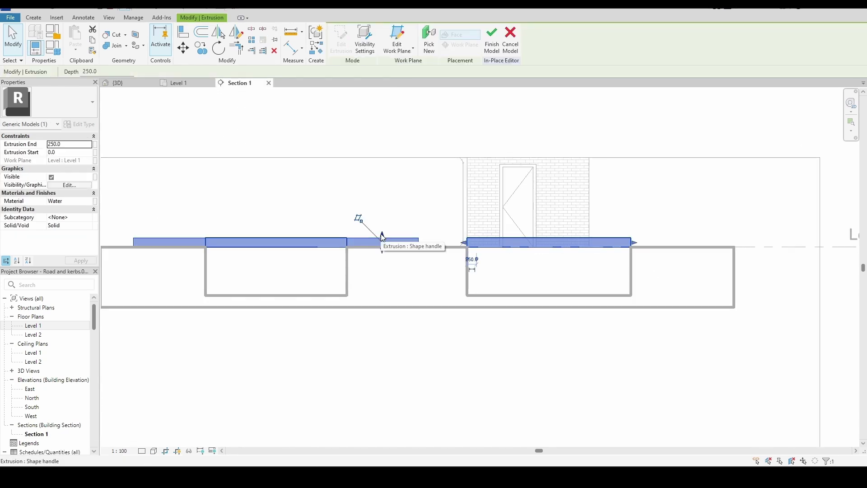
{"action": "left_click_drag", "start_coordinate": [382, 249], "coordinate": [374, 292]}
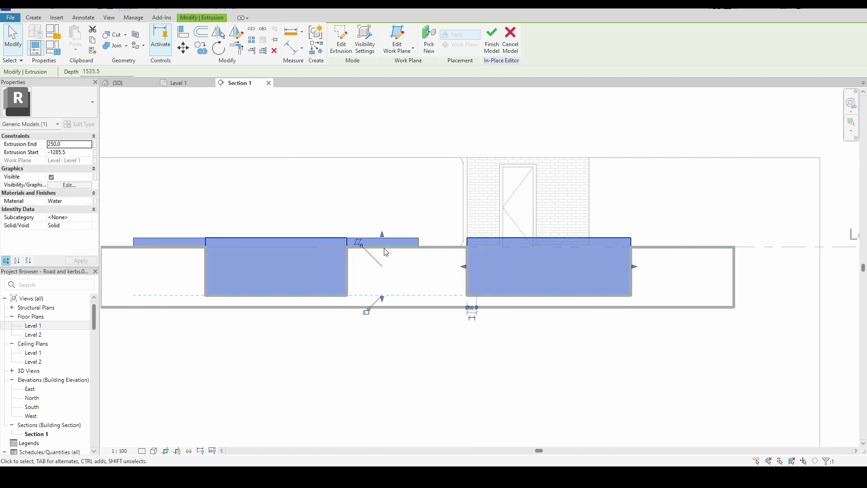
{"action": "left_click_drag", "start_coordinate": [381, 236], "coordinate": [382, 249]}
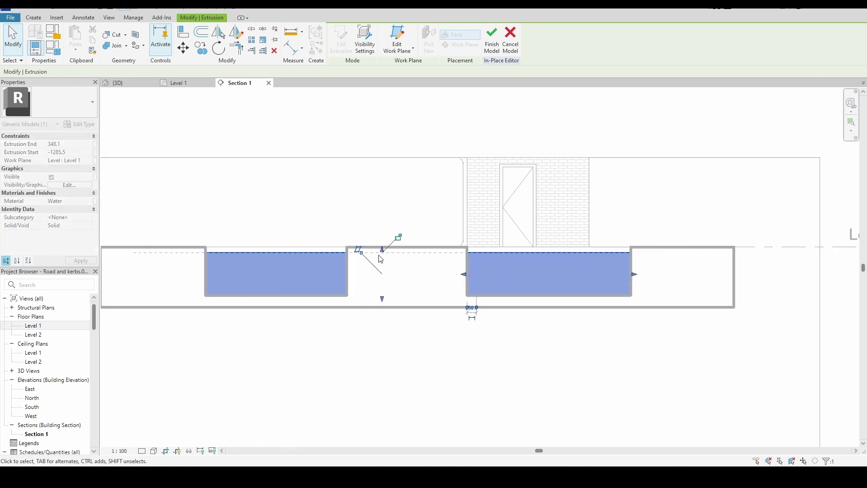
{"action": "left_click", "coordinate": [667, 196]}
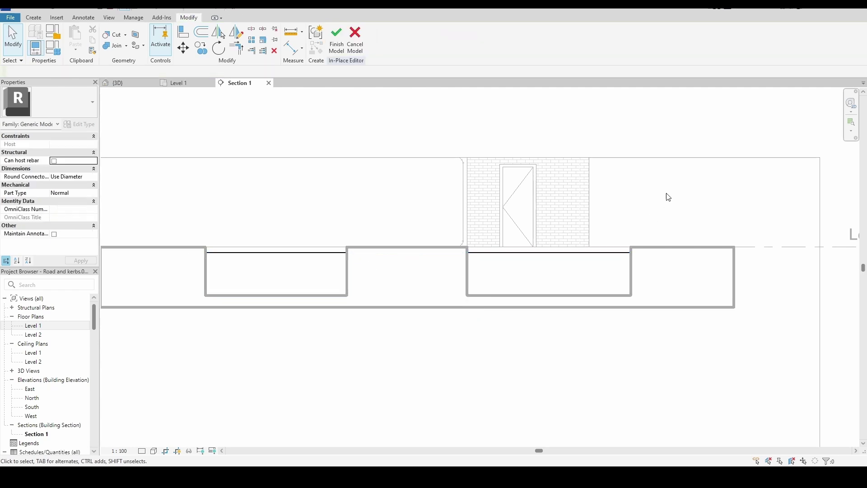
{"action": "left_click", "coordinate": [131, 85]}
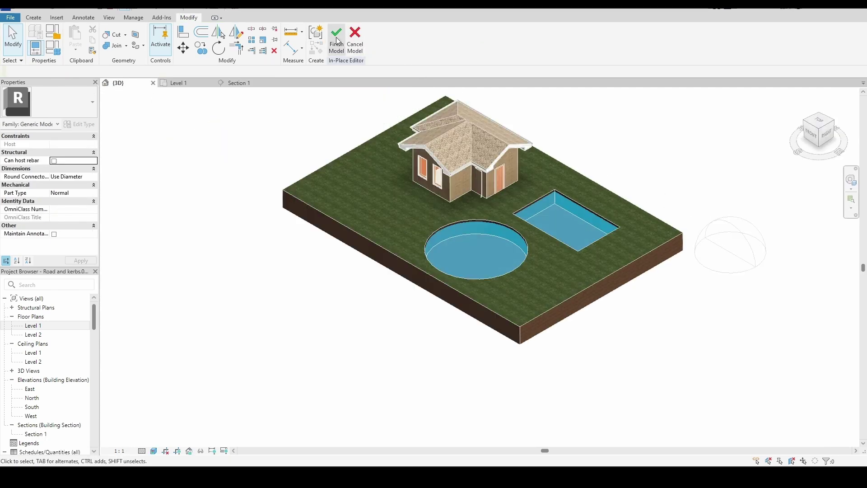
- Finish the in-place water model and zoom around 3D to check the water-filled pits
{"action": "left_click", "coordinate": [336, 40]}
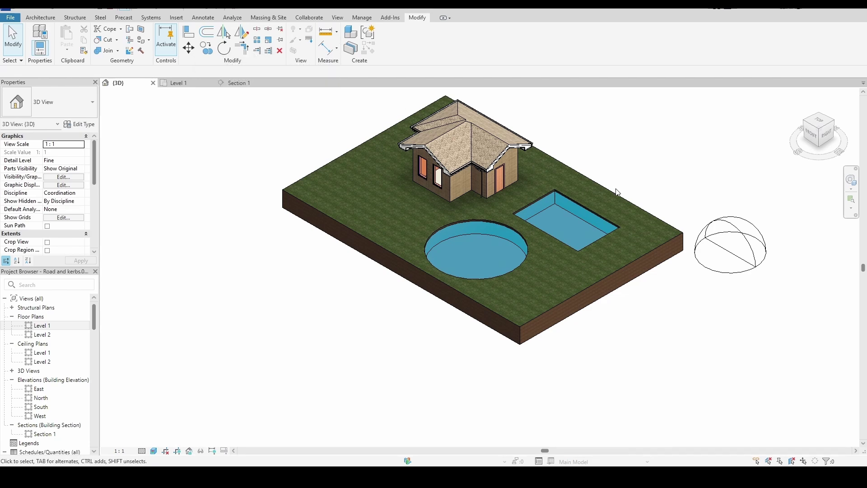
{"action": "scroll", "coordinate": [357, 297], "scroll_direction": "down", "scroll_amount": 2}
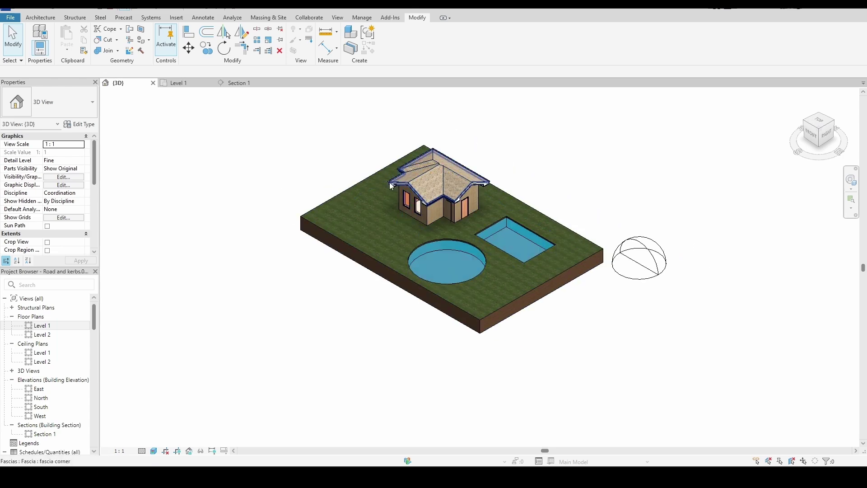
{"action": "scroll", "coordinate": [369, 185], "scroll_direction": "up", "scroll_amount": 1}
{"action": "scroll", "coordinate": [369, 185], "scroll_direction": "up", "scroll_amount": 1}
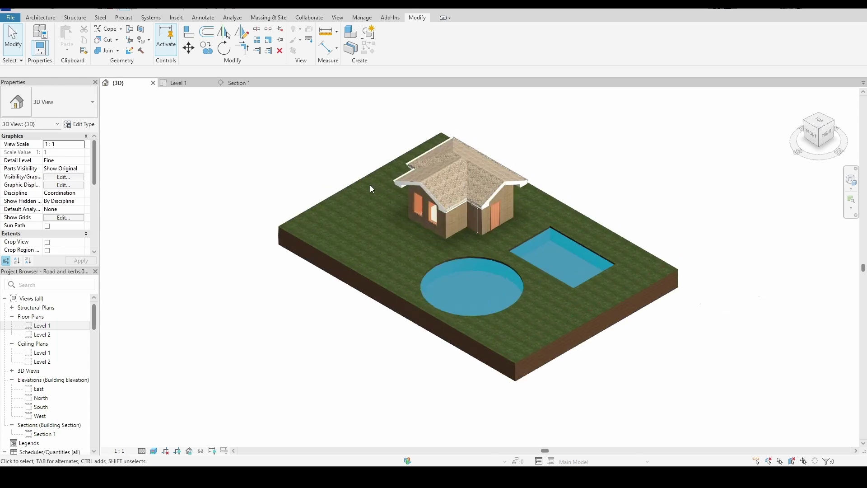
{"action": "scroll", "coordinate": [323, 162], "scroll_direction": "up", "scroll_amount": 1}
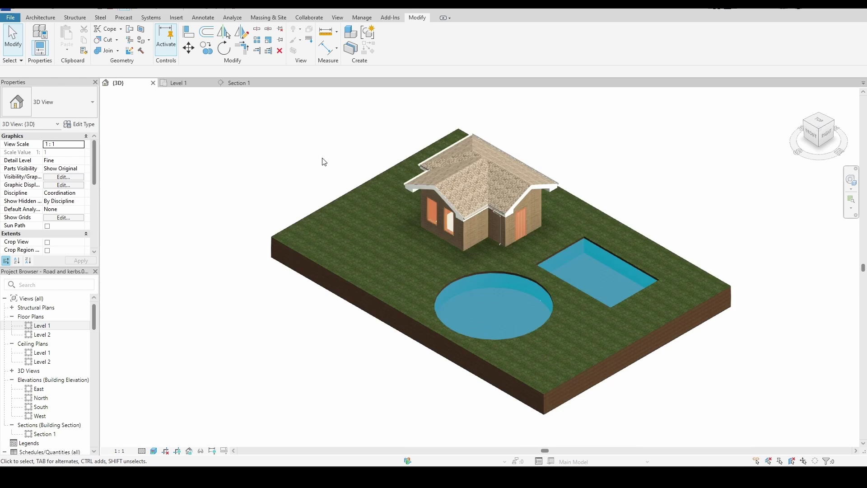
{"action": "scroll", "coordinate": [314, 158], "scroll_direction": "down", "scroll_amount": 1}
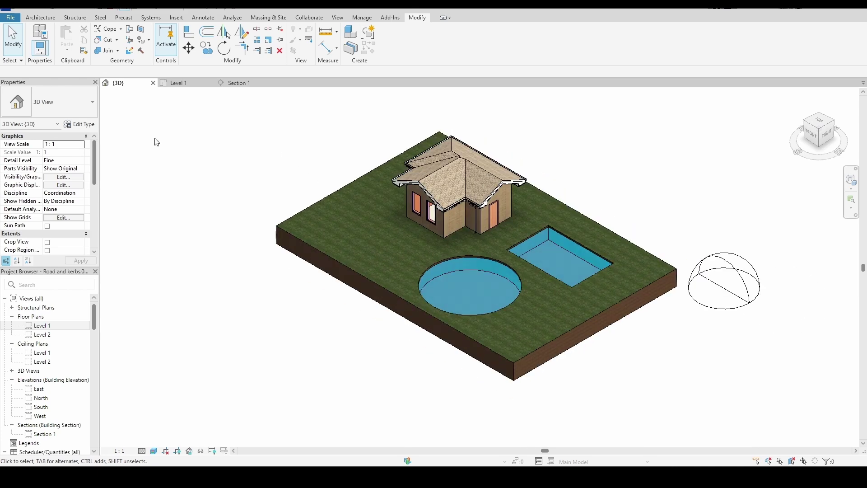
{"action": "scroll", "coordinate": [131, 131], "scroll_direction": "down", "scroll_amount": 1}
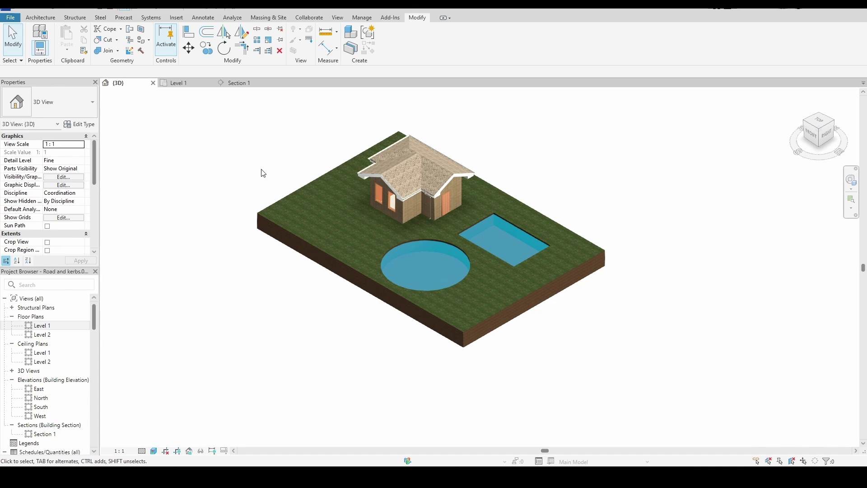
{"action": "left_click", "coordinate": [305, 182]}
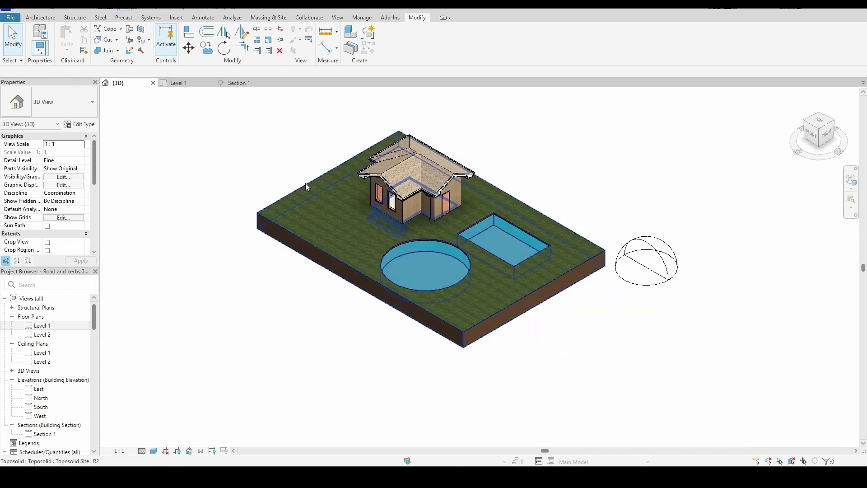
- Select the toposolid and add shape points along the pond's upper and right edges
{"action": "left_click", "coordinate": [305, 183]}
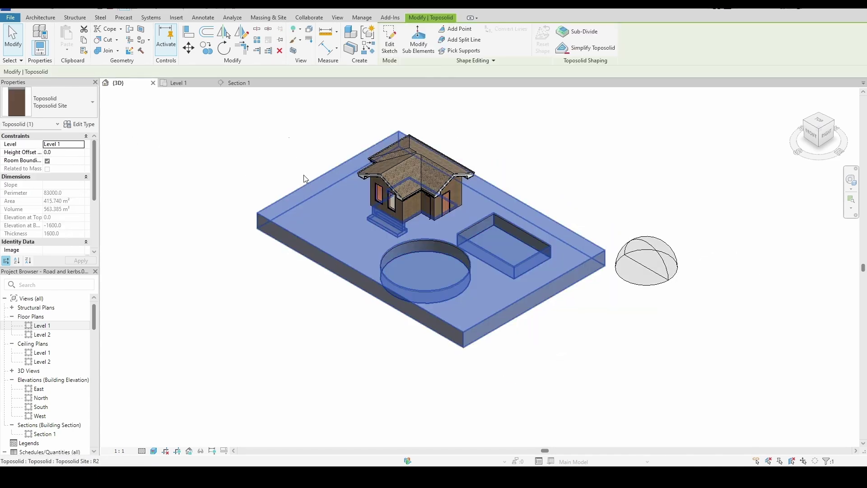
{"action": "left_click", "coordinate": [463, 29]}
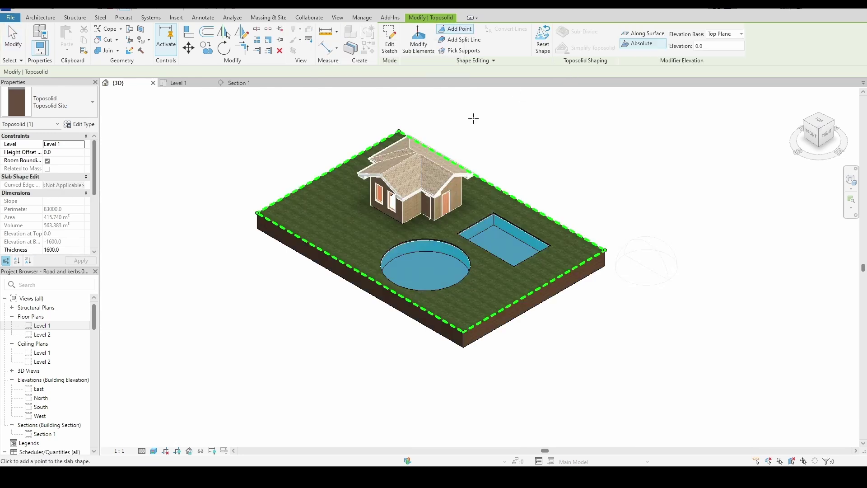
{"action": "scroll", "coordinate": [328, 210], "scroll_direction": "up", "scroll_amount": 4}
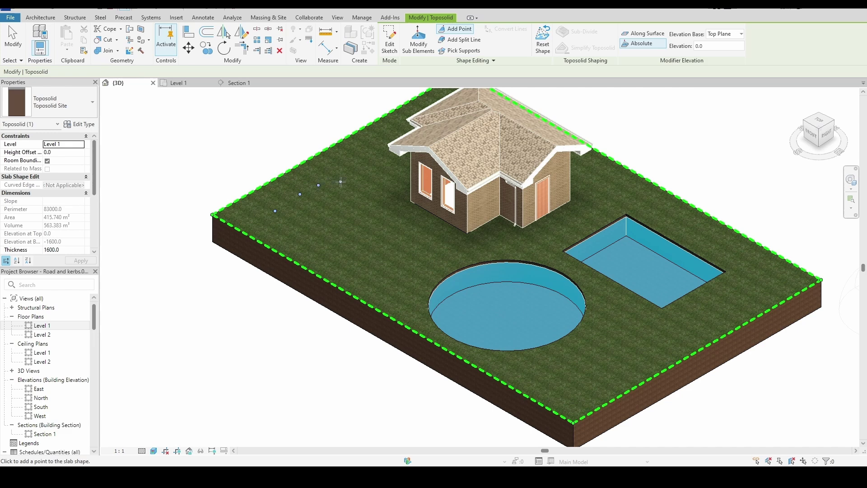
{"action": "left_click", "coordinate": [369, 190]}
{"action": "left_click", "coordinate": [381, 206]}
{"action": "left_click", "coordinate": [399, 217]}
{"action": "left_click", "coordinate": [419, 227]}
{"action": "left_click", "coordinate": [431, 241]}
{"action": "left_click", "coordinate": [434, 260]}
{"action": "left_click", "coordinate": [419, 284]}
{"action": "left_click", "coordinate": [393, 295]}
{"action": "left_click", "coordinate": [371, 288]}
{"action": "left_click", "coordinate": [352, 276]}
- Close the pond ring with points along its lower-left edge and enter elevation -1499
{"action": "left_click", "coordinate": [340, 271]}
{"action": "left_click", "coordinate": [325, 268]}
{"action": "left_click", "coordinate": [312, 258]}
{"action": "left_click", "coordinate": [298, 248]}
{"action": "left_click", "coordinate": [288, 239]}
{"action": "left_click", "coordinate": [276, 227]}
{"action": "left_click", "coordinate": [273, 216]}
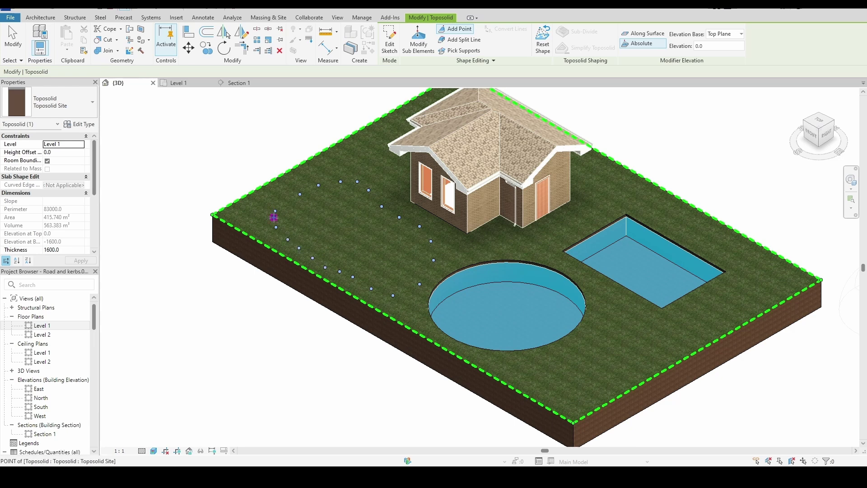
{"action": "left_click", "coordinate": [707, 47]}
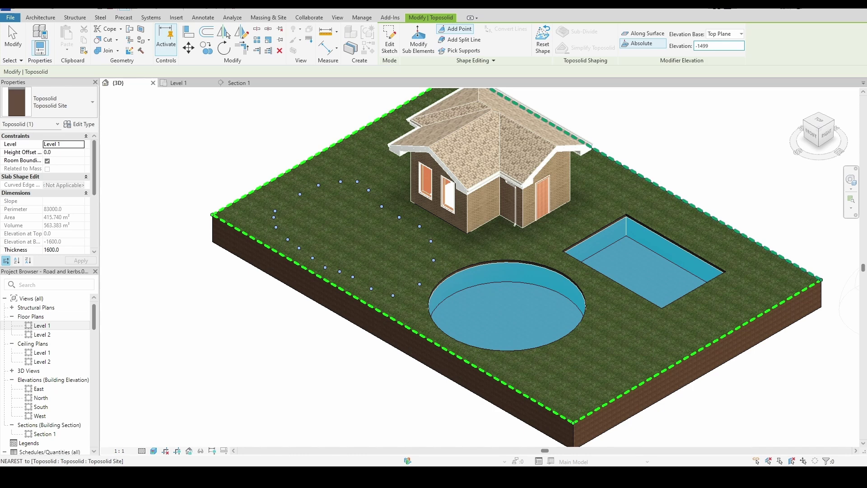
- Apply -1400 elevation and add sunken shape points inside the pond ring
{"action": "key", "text": "Return"}
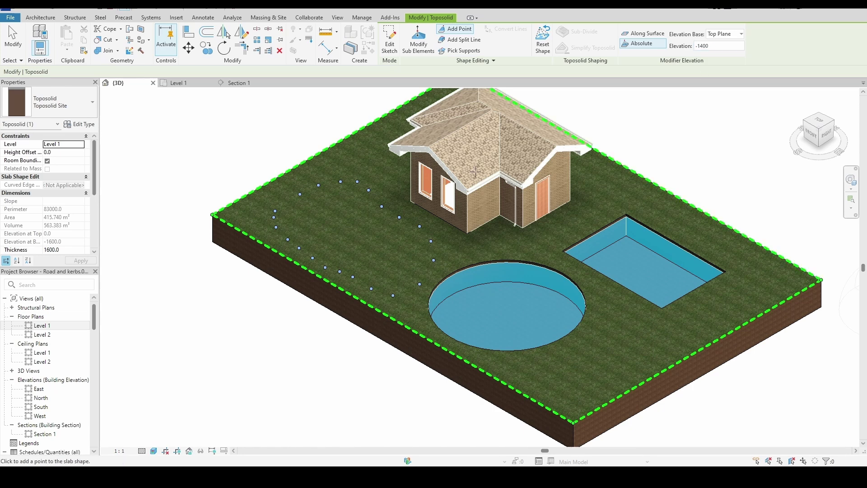
{"action": "left_click", "coordinate": [337, 206]}
{"action": "left_click", "coordinate": [321, 213]}
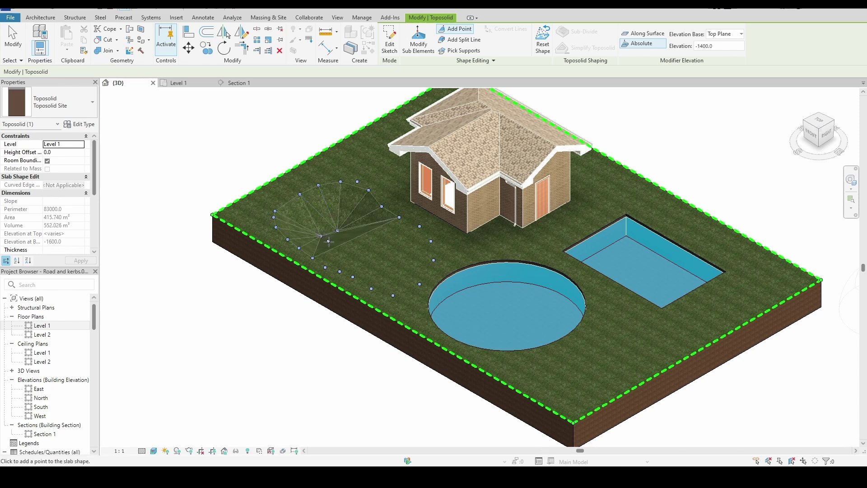
{"action": "left_click", "coordinate": [335, 238]}
{"action": "left_click", "coordinate": [343, 253]}
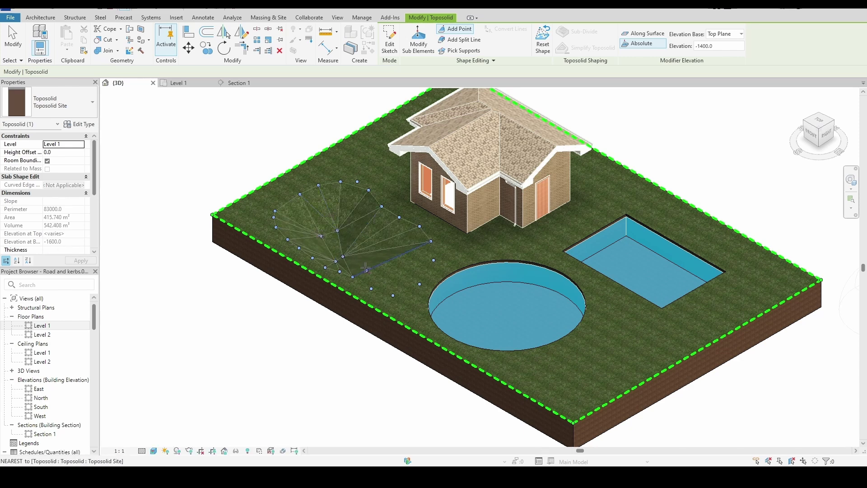
- Add more points along the pond's curved edge and inside the curve to deepen the hollow
{"action": "left_click", "coordinate": [396, 270]}
{"action": "left_click", "coordinate": [406, 257]}
{"action": "left_click", "coordinate": [397, 247]}
{"action": "left_click", "coordinate": [381, 237]}
{"action": "left_click", "coordinate": [371, 224]}
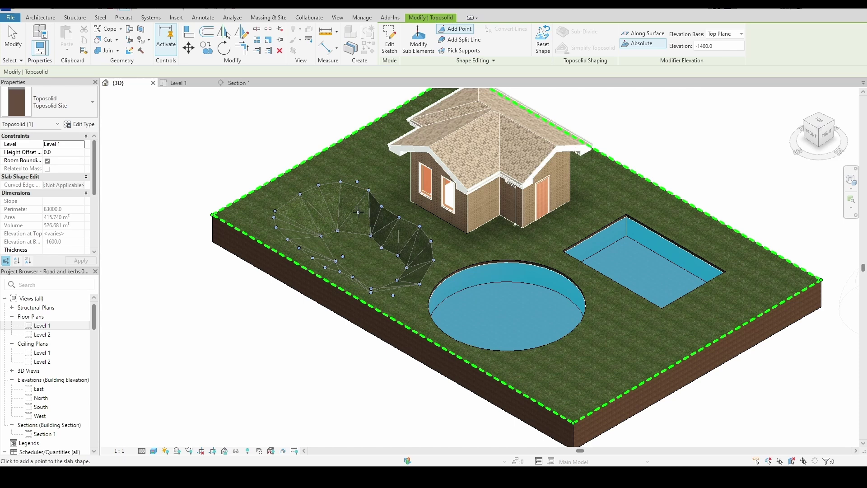
{"action": "left_click", "coordinate": [357, 223]}
{"action": "left_click", "coordinate": [338, 223]}
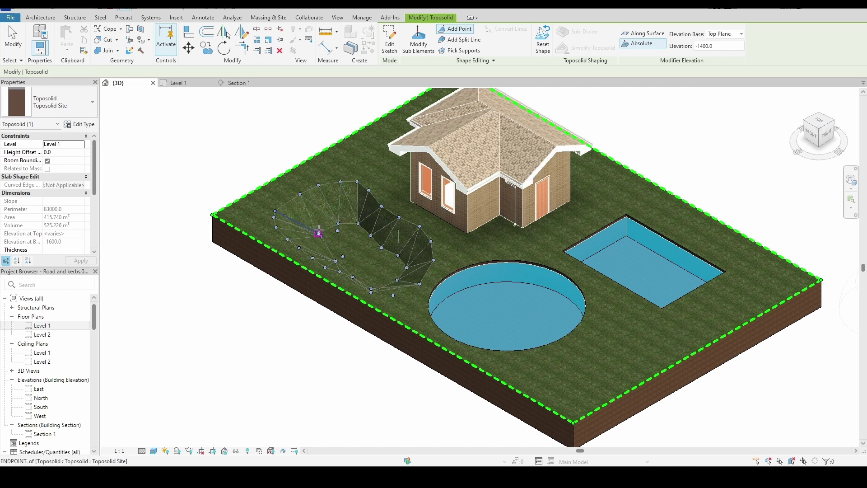
{"action": "left_click", "coordinate": [323, 240]}
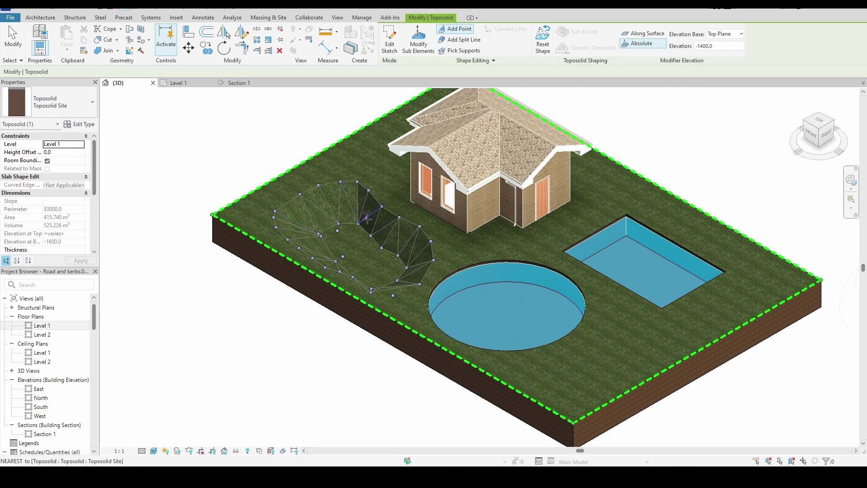
{"action": "left_click", "coordinate": [319, 247]}
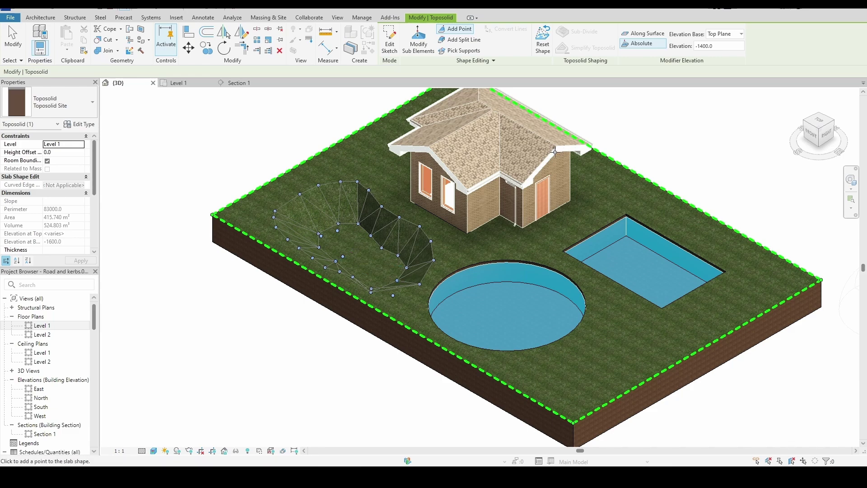
- Cancel point adding and shape editing, then bring up the Section 1 view
{"action": "right_click", "coordinate": [612, 124]}
{"action": "left_click", "coordinate": [632, 126]}
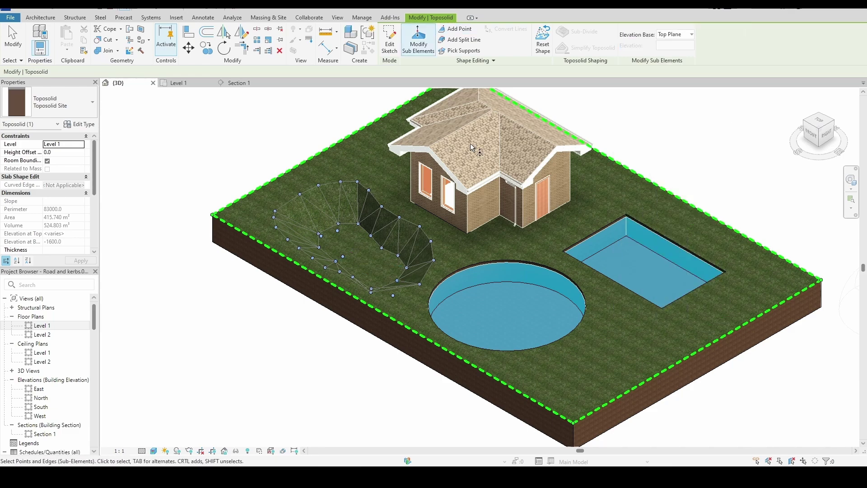
{"action": "right_click", "coordinate": [291, 129]}
{"action": "left_click", "coordinate": [298, 130]}
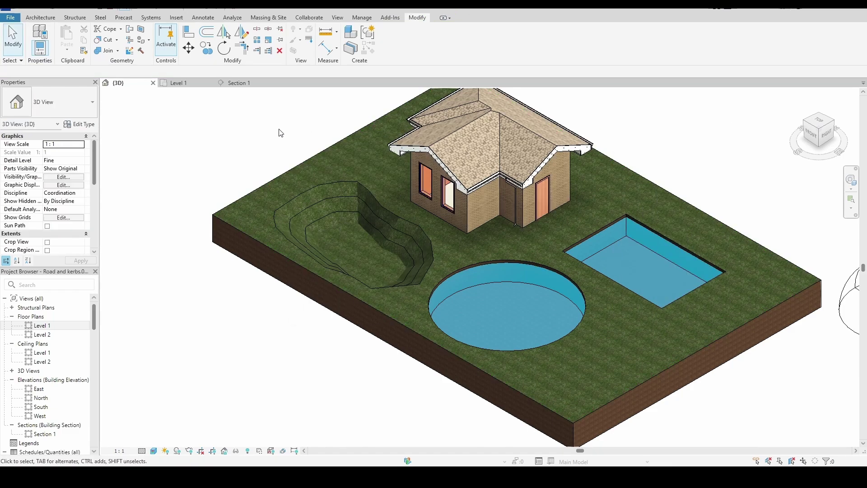
{"action": "scroll", "coordinate": [251, 139], "scroll_direction": "down", "scroll_amount": 1}
{"action": "scroll", "coordinate": [332, 226], "scroll_direction": "up", "scroll_amount": 1}
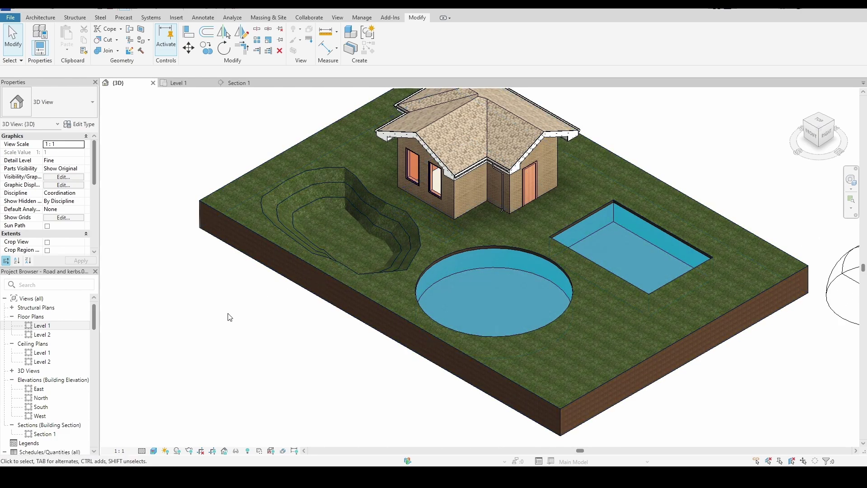
{"action": "left_click", "coordinate": [238, 82]}
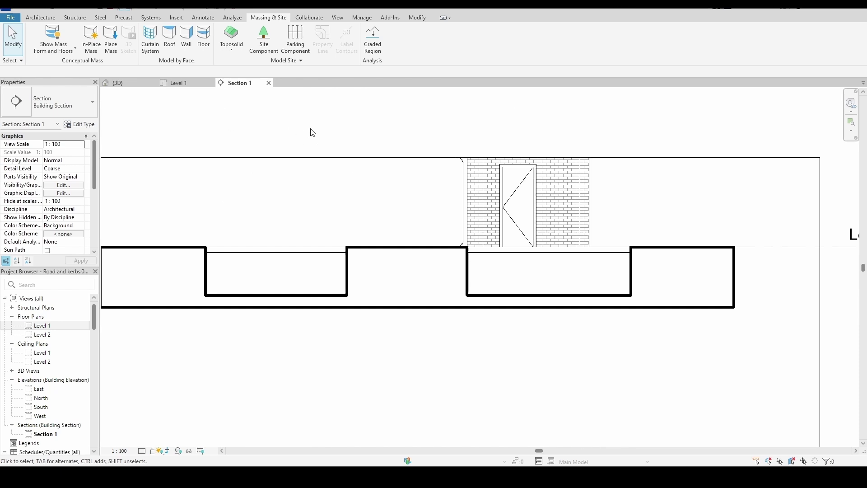
- On the Level 1 plan, start a new toposolid keeping the Toposolid 1 type
{"action": "scroll", "coordinate": [312, 132], "scroll_direction": "down", "scroll_amount": 3}
{"action": "left_click", "coordinate": [176, 83]}
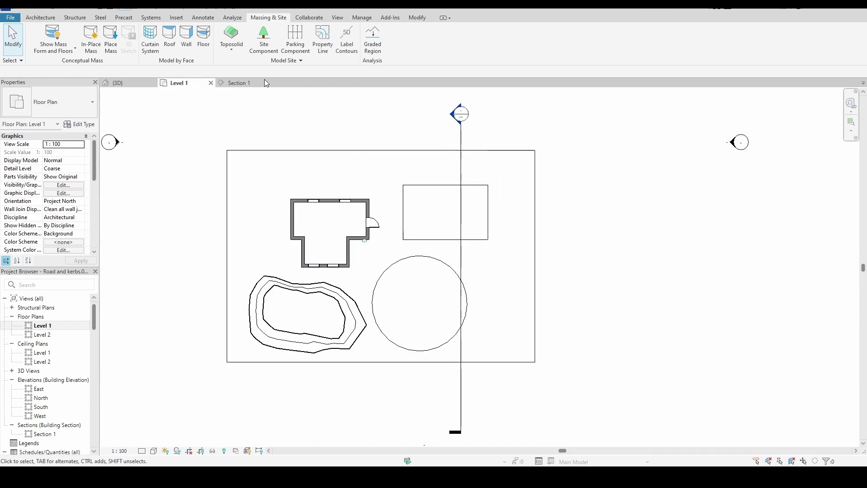
{"action": "left_click", "coordinate": [231, 36]}
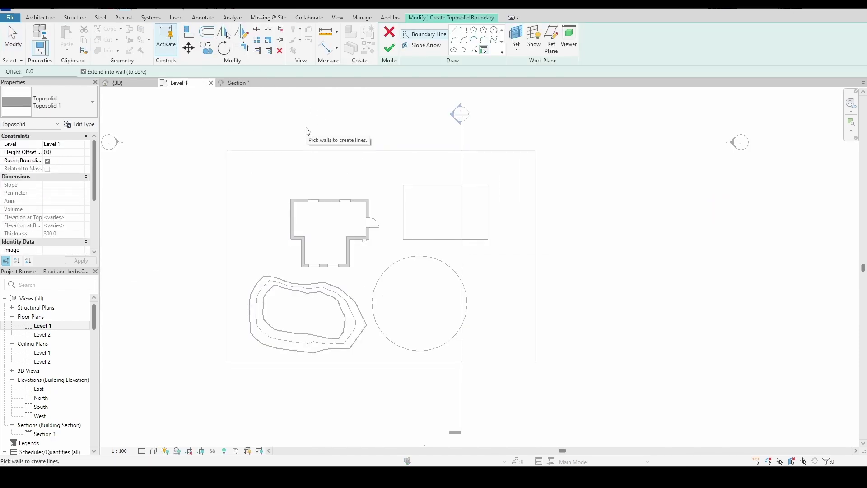
{"action": "left_click", "coordinate": [77, 104]}
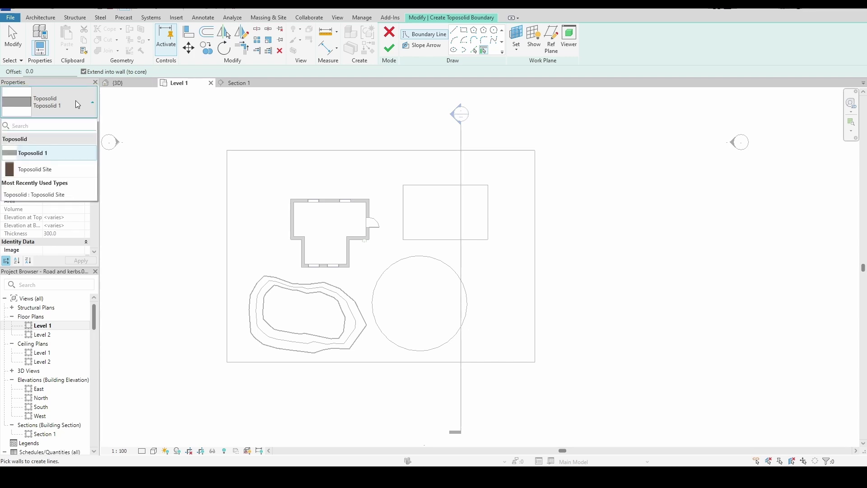
{"action": "left_click", "coordinate": [75, 100]}
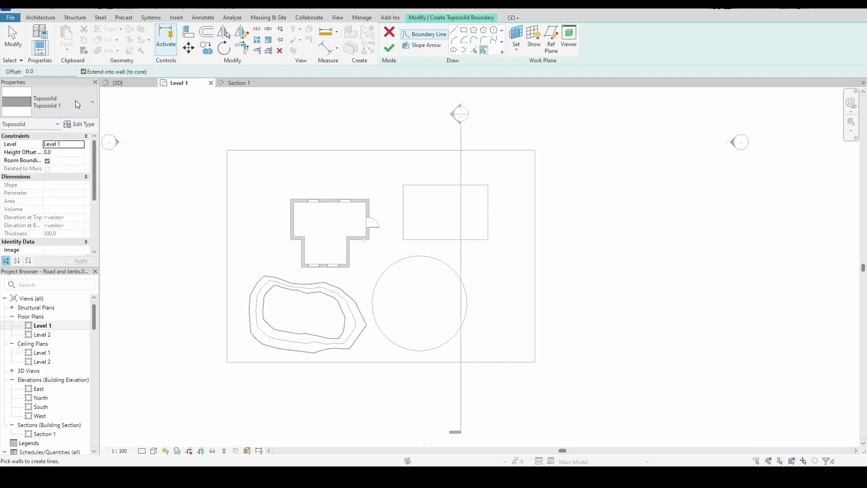
{"action": "left_click", "coordinate": [75, 101]}
{"action": "left_click", "coordinate": [75, 100]}
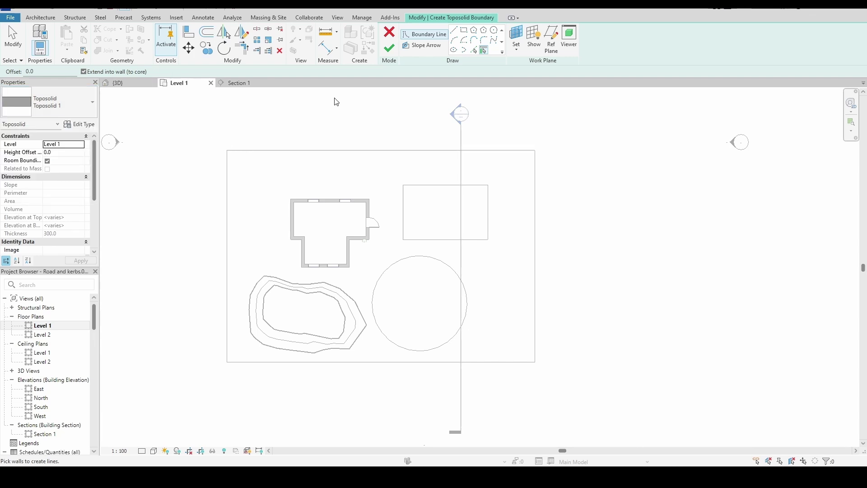
- Draw a rectangular boundary enclosing the freeform pond and finish edit mode
{"action": "left_click", "coordinate": [465, 32]}
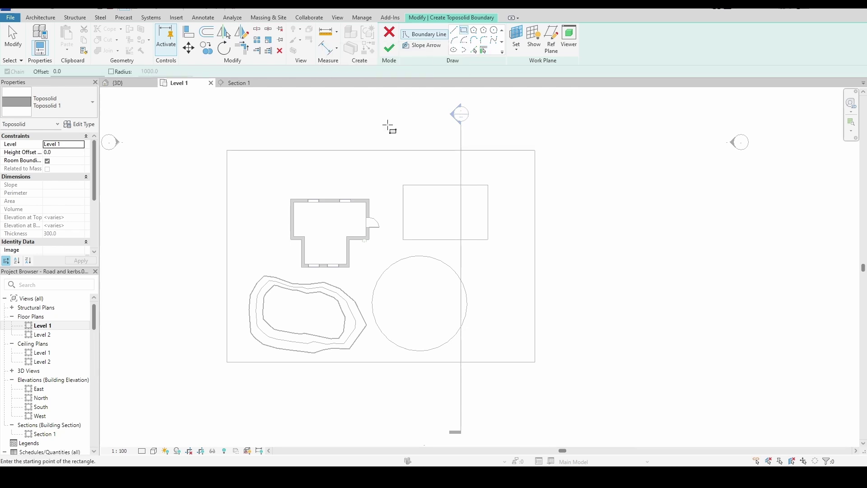
{"action": "left_click", "coordinate": [237, 274]}
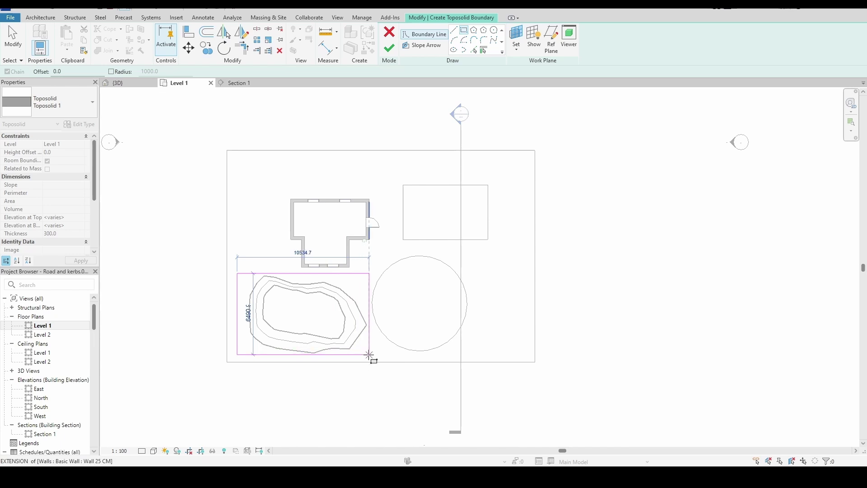
{"action": "left_click", "coordinate": [369, 355]}
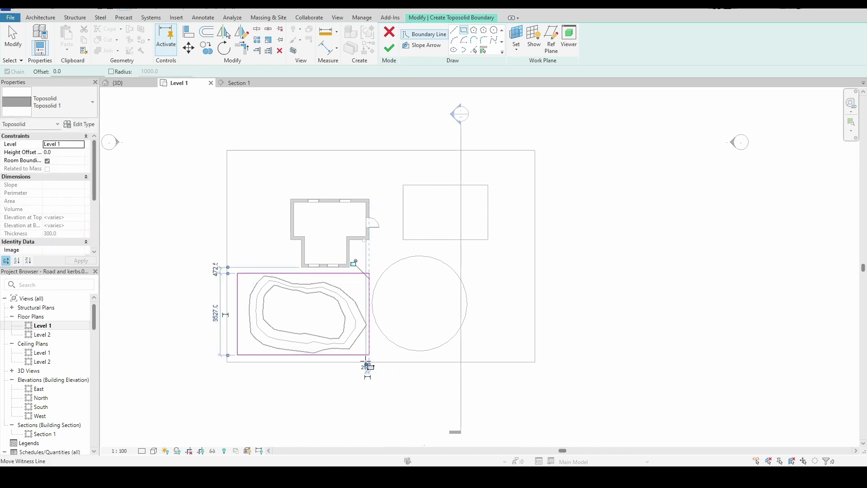
{"action": "key", "text": "Escape"}
{"action": "left_click", "coordinate": [389, 49]}
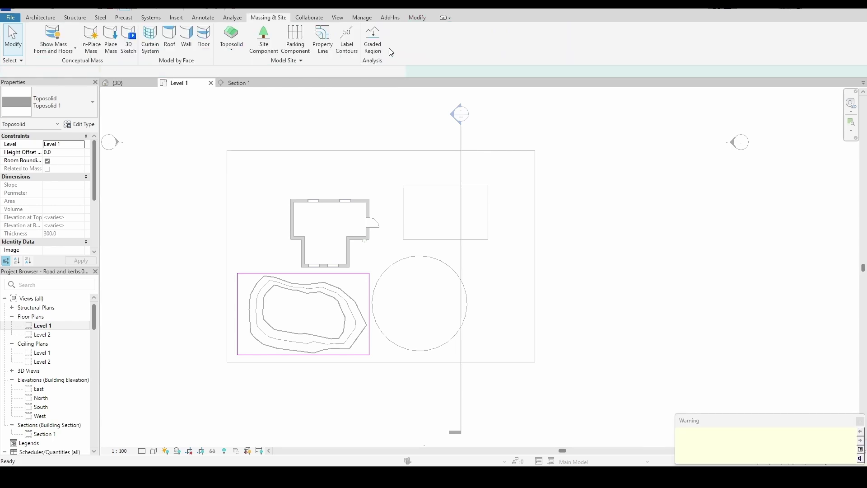
{"action": "left_click", "coordinate": [694, 319]}
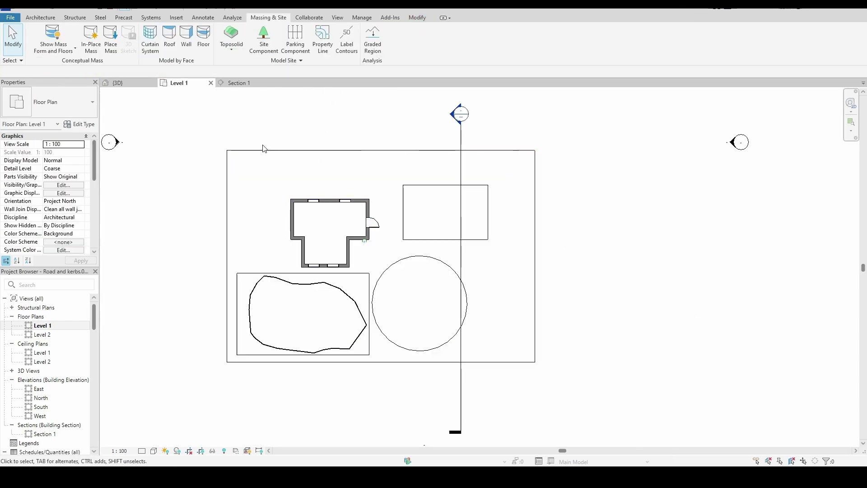
- On Level 1, drag the section line left so it cuts through the freeform pond
{"action": "left_click", "coordinate": [117, 83]}
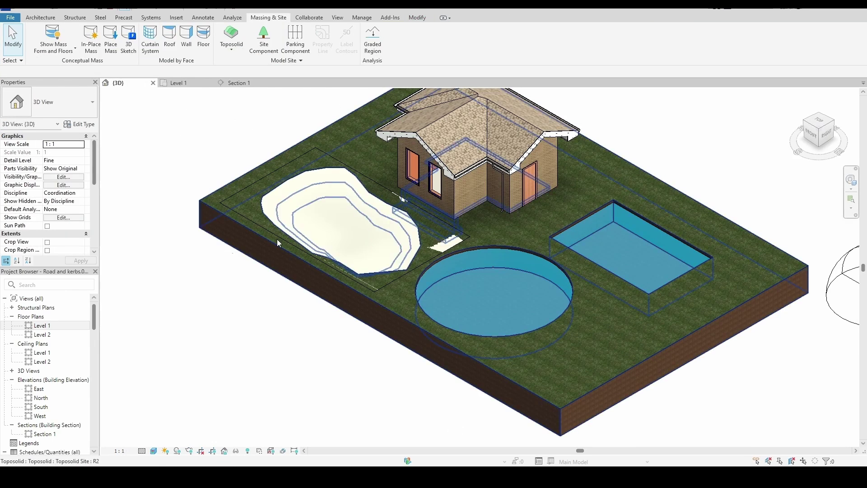
{"action": "scroll", "coordinate": [271, 163], "scroll_direction": "up", "scroll_amount": 3}
{"action": "left_click", "coordinate": [178, 83]}
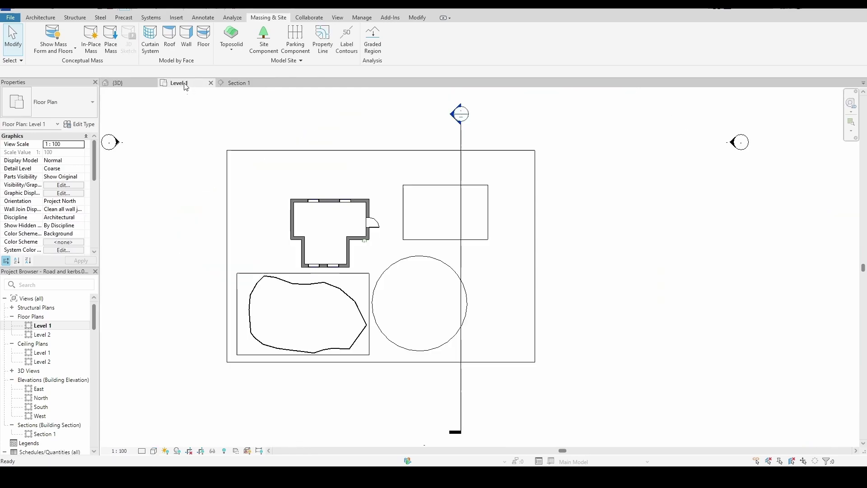
{"action": "left_click", "coordinate": [461, 176]}
{"action": "left_click_drag", "start_coordinate": [461, 176], "coordinate": [284, 175]}
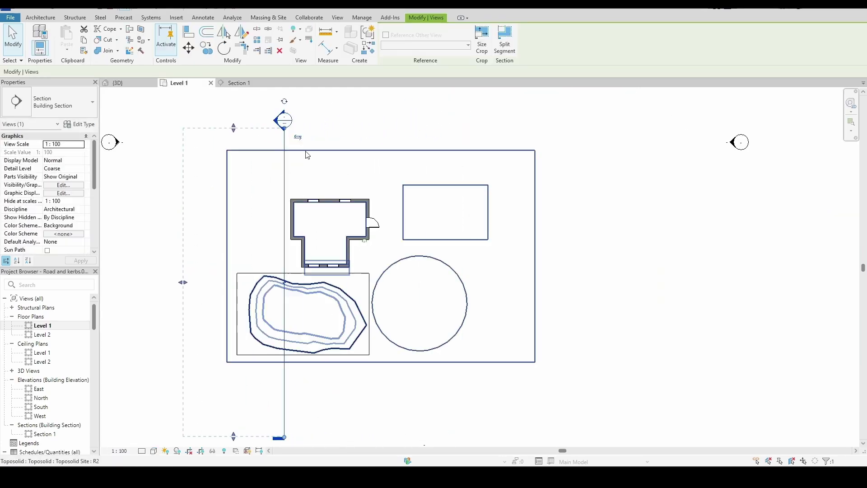
- Open Section 1 and select the new toposolid across the pond basin
{"action": "left_click", "coordinate": [236, 83]}
{"action": "scroll", "coordinate": [446, 229], "scroll_direction": "down", "scroll_amount": 1}
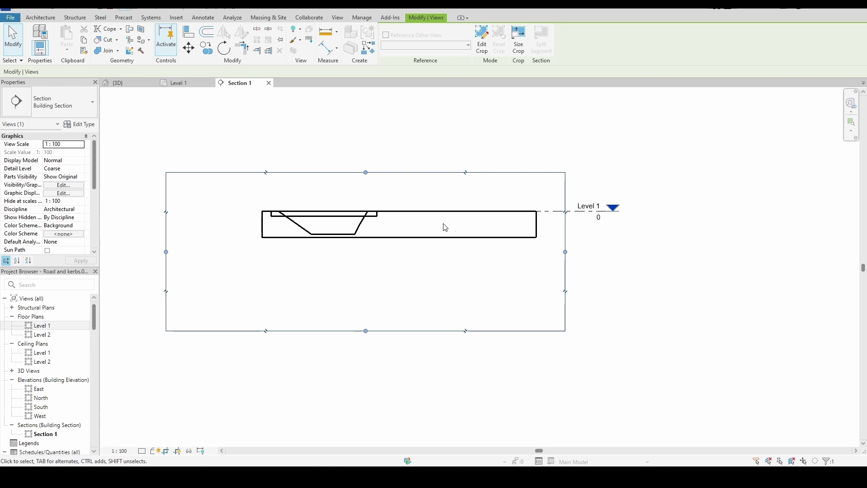
{"action": "scroll", "coordinate": [297, 212], "scroll_direction": "up", "scroll_amount": 1}
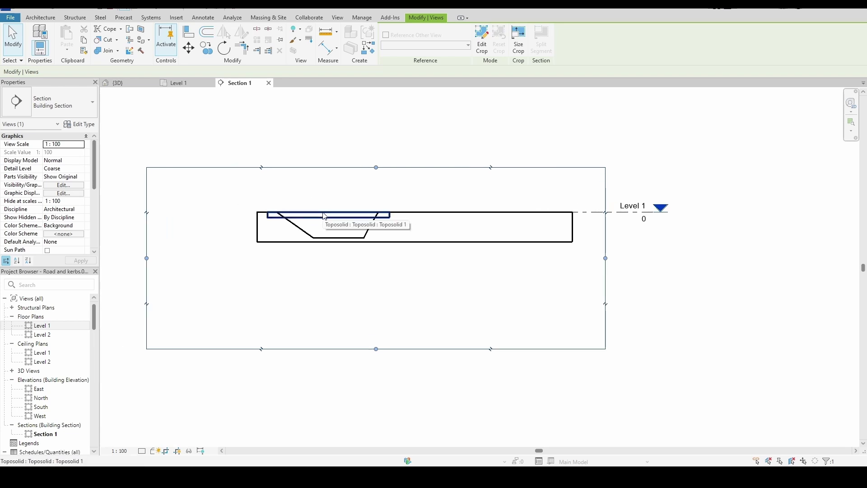
{"action": "left_click", "coordinate": [325, 216]}
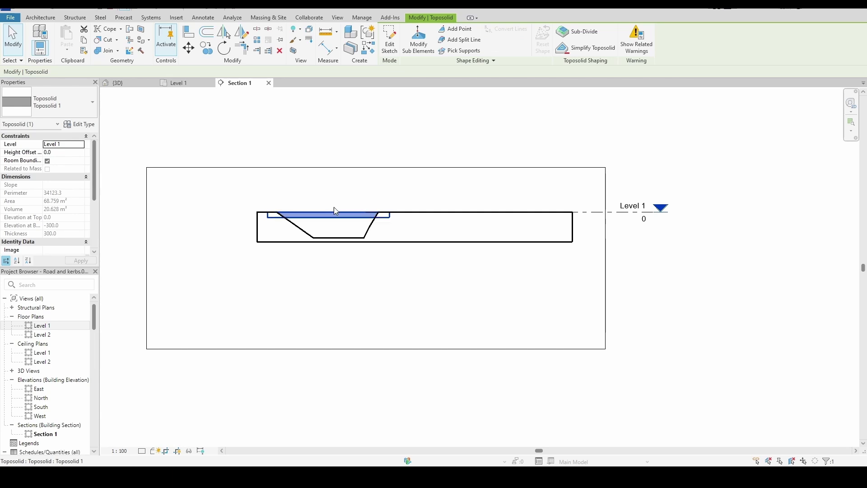
- In Toposolid 1's Edit Assembly, set the Structure layer to Water material, 1300 thick
{"action": "left_click", "coordinate": [121, 84]}
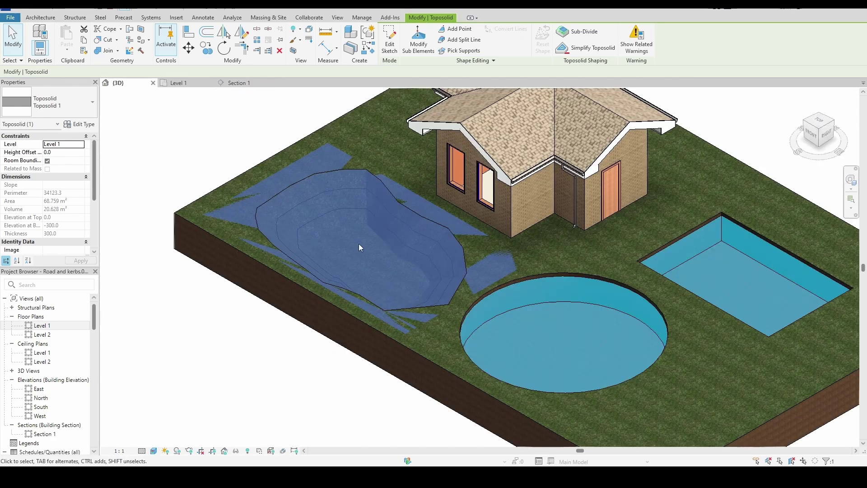
{"action": "left_click", "coordinate": [78, 124]}
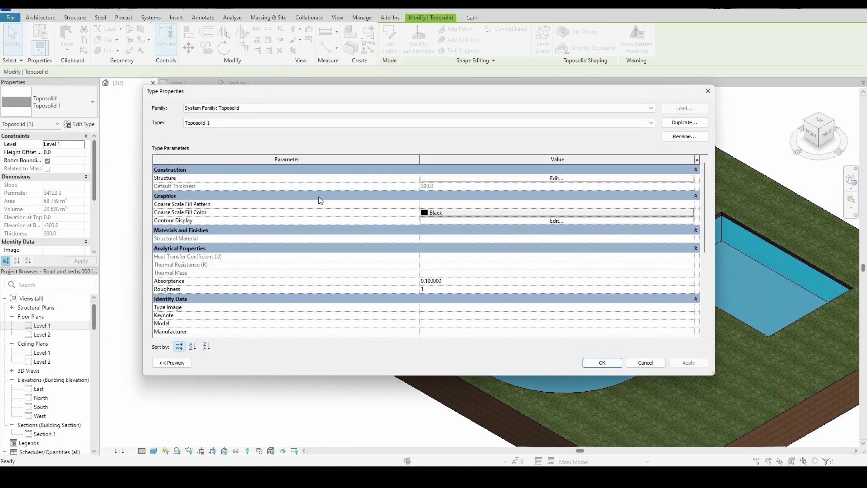
{"action": "left_click", "coordinate": [547, 178]}
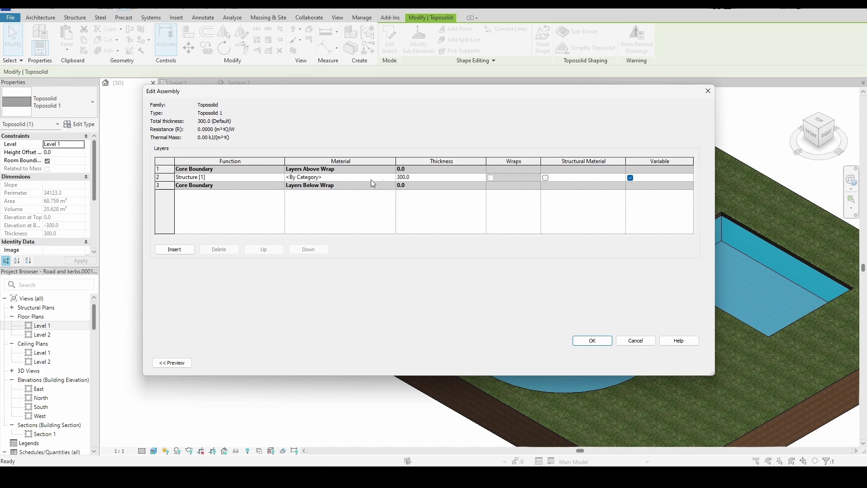
{"action": "left_click", "coordinate": [337, 177]}
{"action": "left_click", "coordinate": [392, 177]}
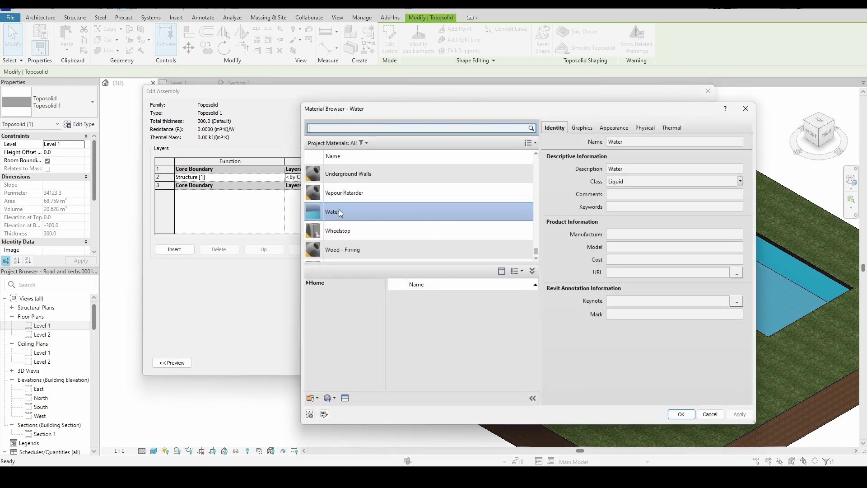
{"action": "left_click", "coordinate": [680, 414]}
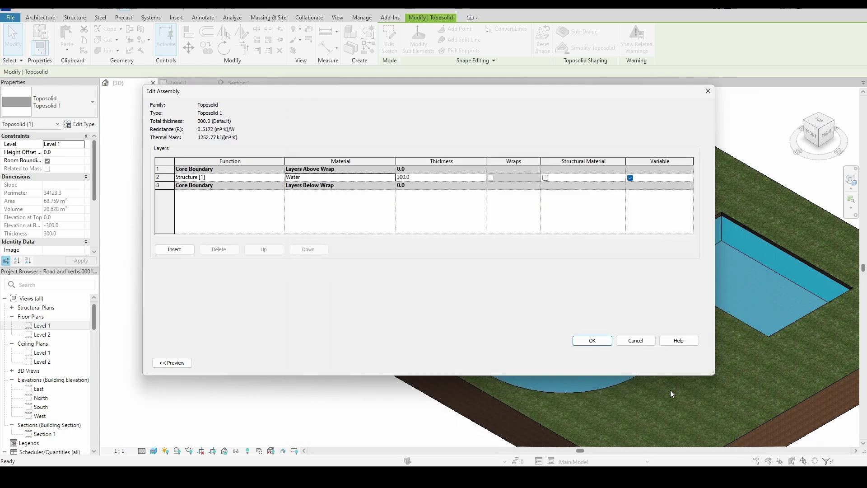
{"action": "left_click", "coordinate": [419, 178]}
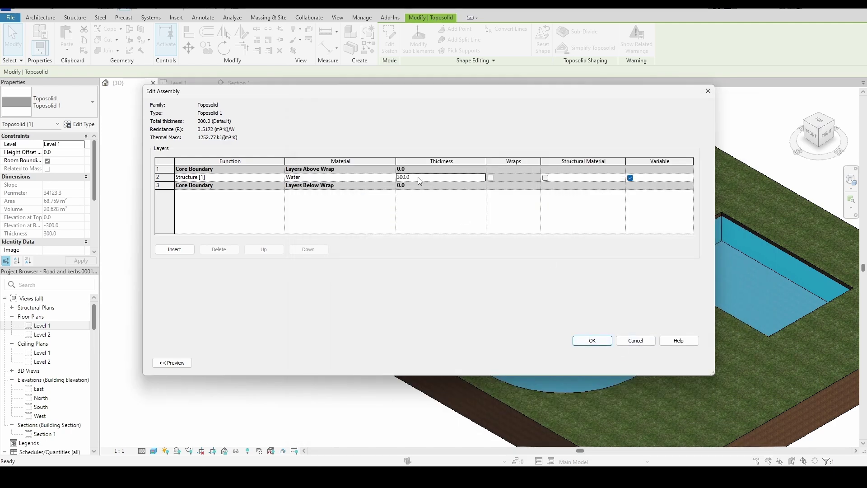
{"action": "type", "text": "1300"}
{"action": "left_click", "coordinate": [603, 344]}
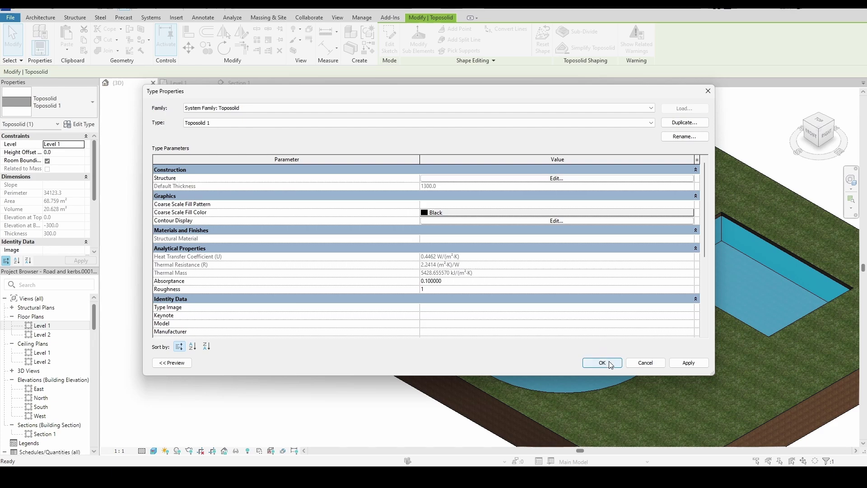
{"action": "left_click", "coordinate": [603, 362]}
- In Section 1, move the water toposolid down 200 mm from its top edge
{"action": "left_click", "coordinate": [239, 84]}
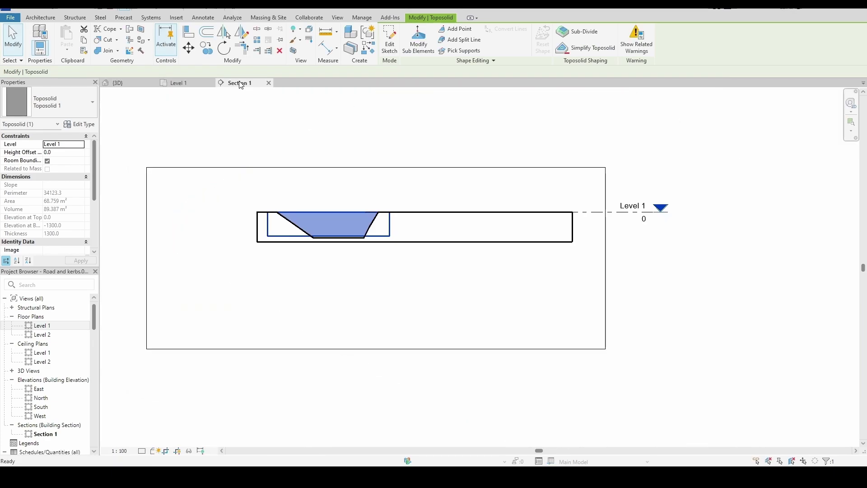
{"action": "scroll", "coordinate": [355, 209], "scroll_direction": "up", "scroll_amount": 2}
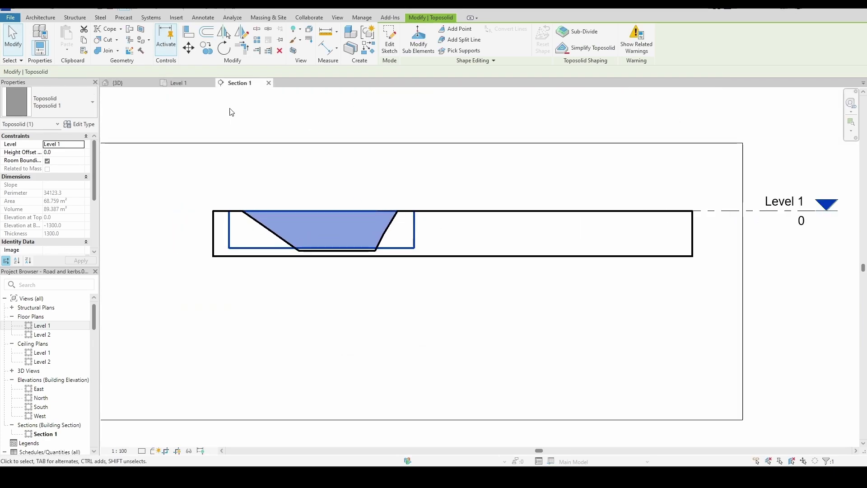
{"action": "left_click", "coordinate": [188, 47]}
{"action": "left_click", "coordinate": [322, 210]}
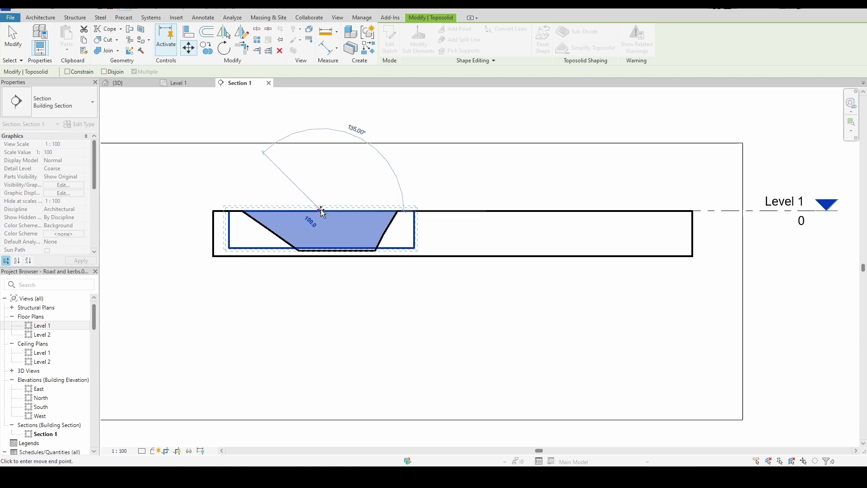
{"action": "left_click", "coordinate": [322, 216]}
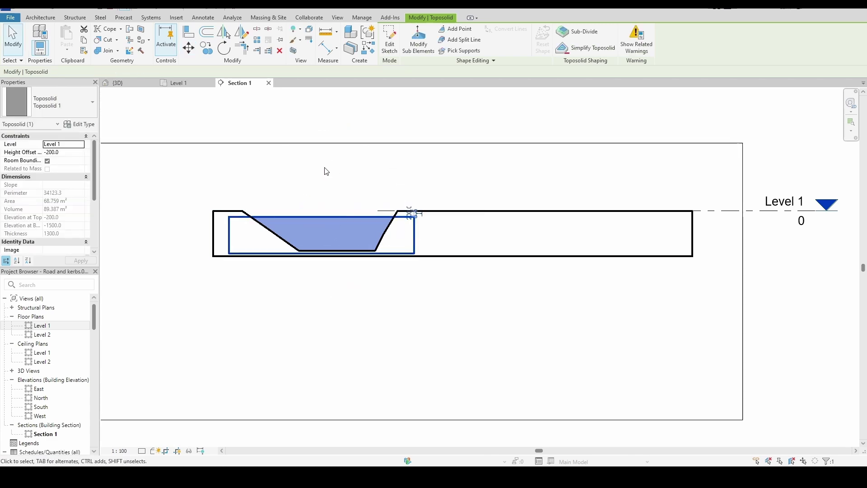
- Orbit the 3D view to check the ponds, then reselect the water toposolid in Section 1
{"action": "left_click", "coordinate": [129, 83]}
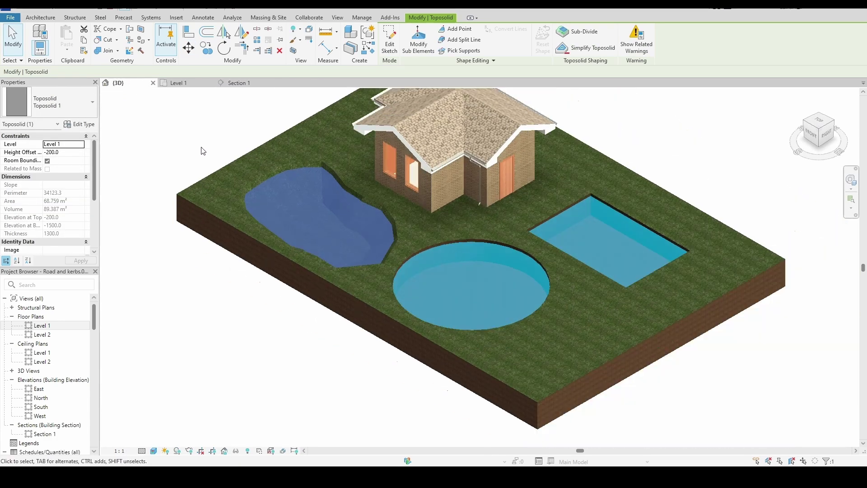
{"action": "middle_click_drag", "start_coordinate": [203, 151], "coordinate": [250, 300], "text": "shift"}
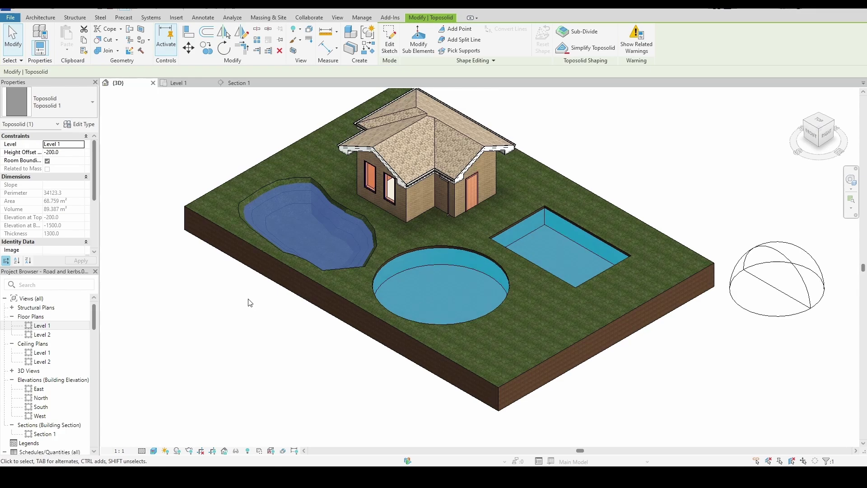
{"action": "right_click", "coordinate": [184, 129]}
{"action": "left_click", "coordinate": [199, 134]}
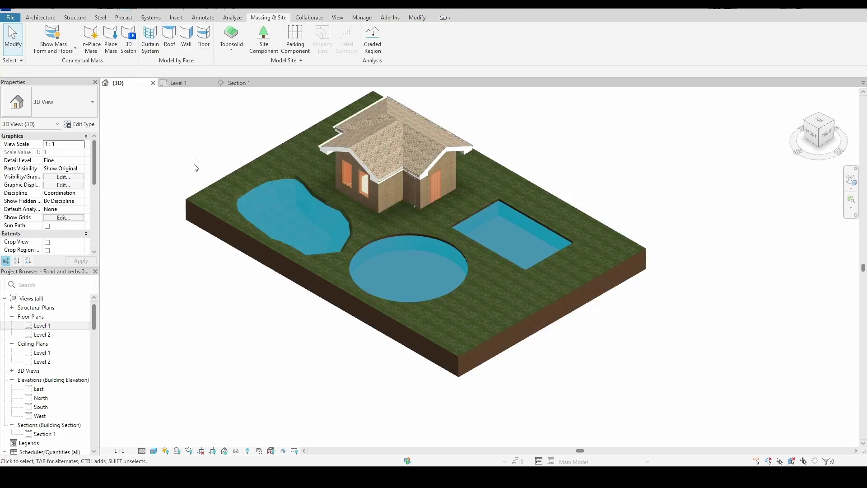
{"action": "left_click", "coordinate": [238, 83]}
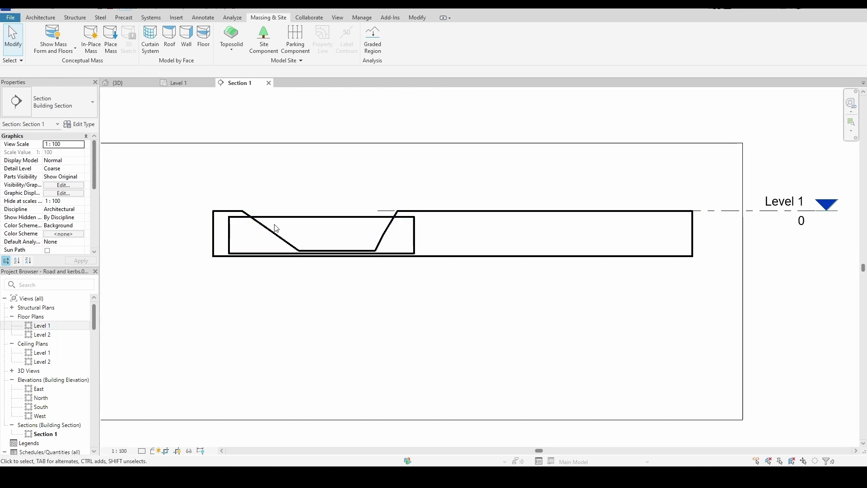
{"action": "left_click", "coordinate": [325, 217]}
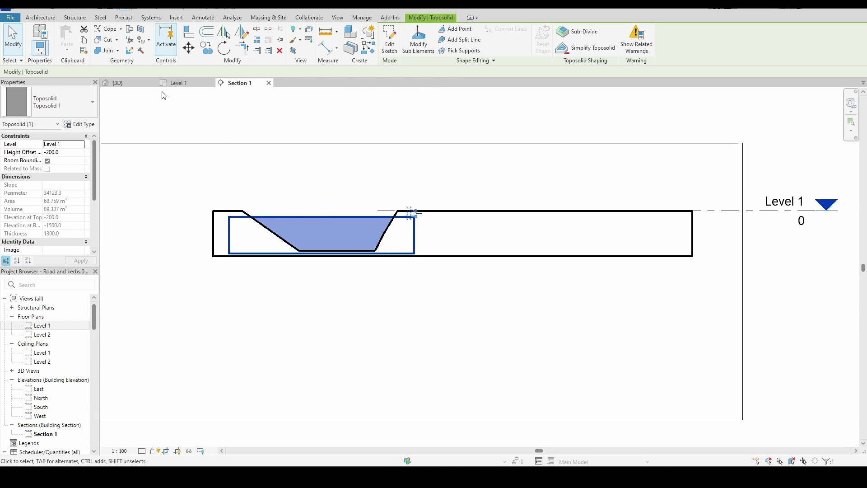
- Join the site toposolid with the water toposolid, then select the water, now trimmed to 30.314 m³
{"action": "left_click", "coordinate": [299, 169]}
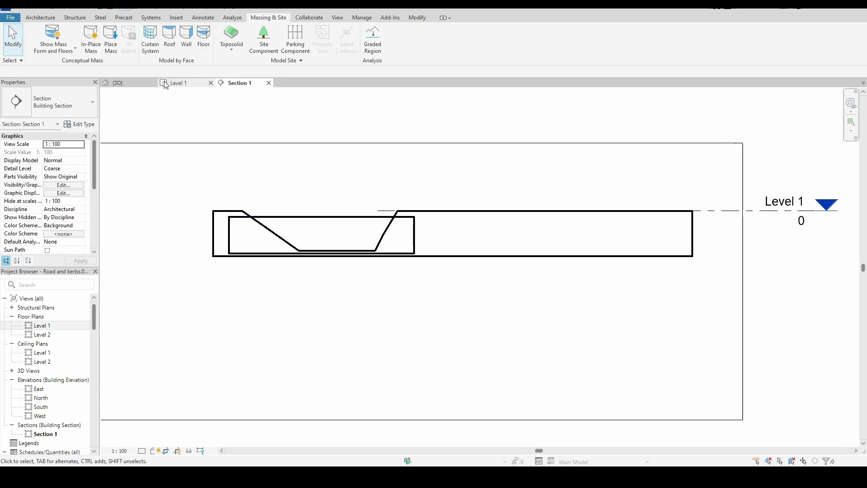
{"action": "left_click", "coordinate": [417, 18]}
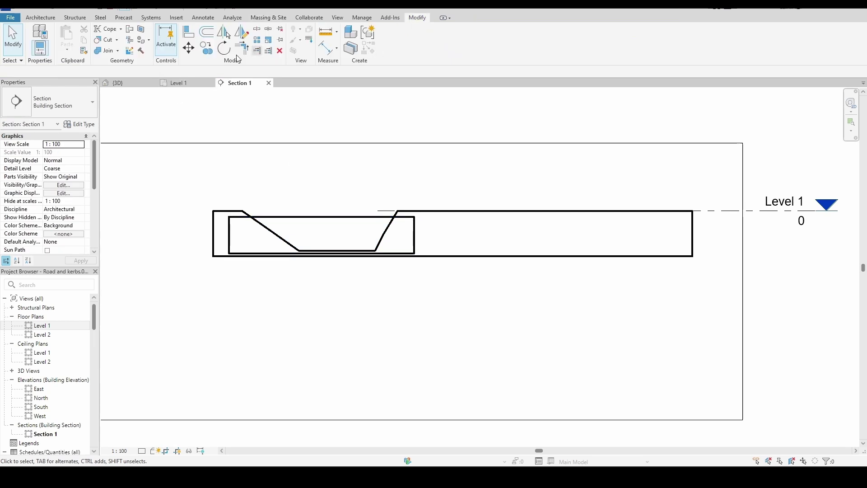
{"action": "left_click", "coordinate": [103, 50]}
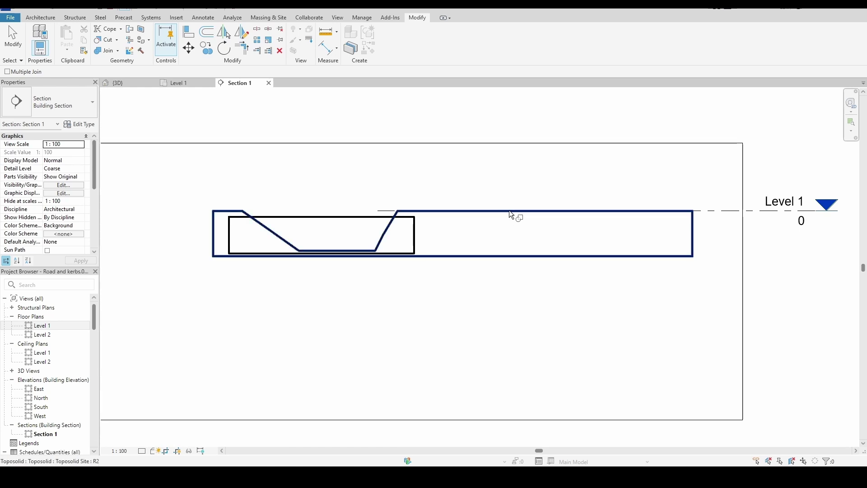
{"action": "scroll", "coordinate": [342, 219], "scroll_direction": "up", "scroll_amount": 2}
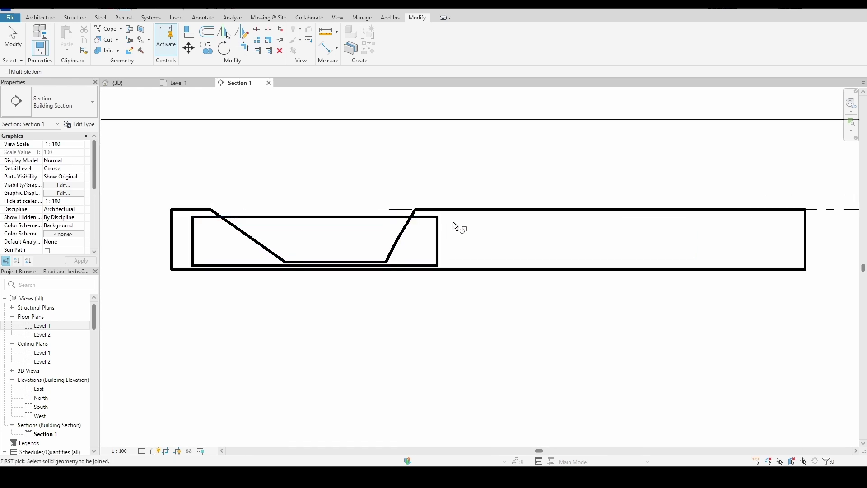
{"action": "left_click", "coordinate": [442, 210]}
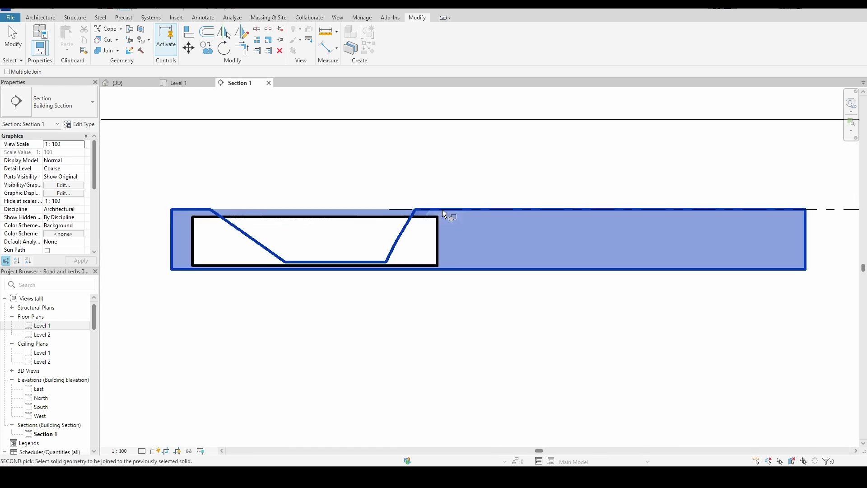
{"action": "left_click", "coordinate": [384, 218]}
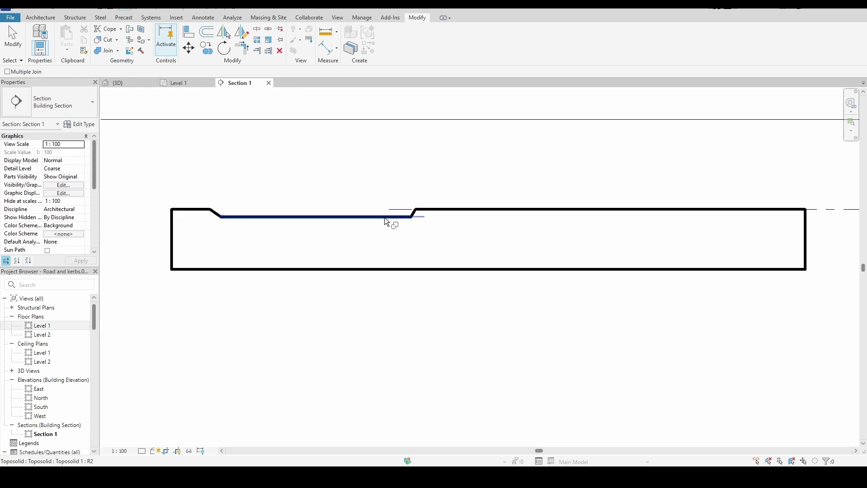
{"action": "scroll", "coordinate": [420, 205], "scroll_direction": "down", "scroll_amount": 1}
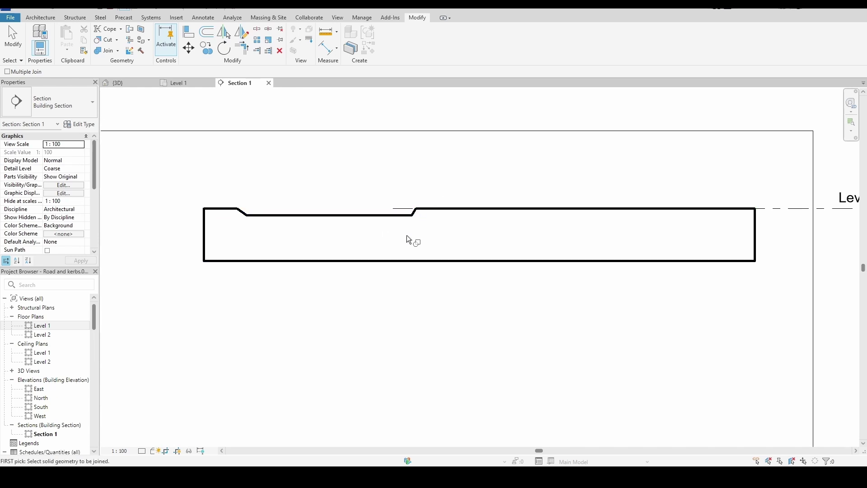
{"action": "right_click", "coordinate": [379, 174]}
{"action": "left_click", "coordinate": [399, 172]}
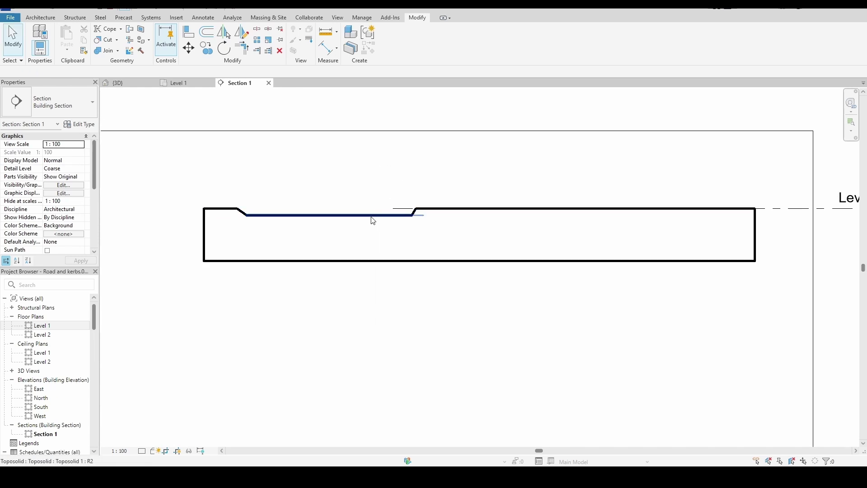
{"action": "left_click", "coordinate": [373, 221]}
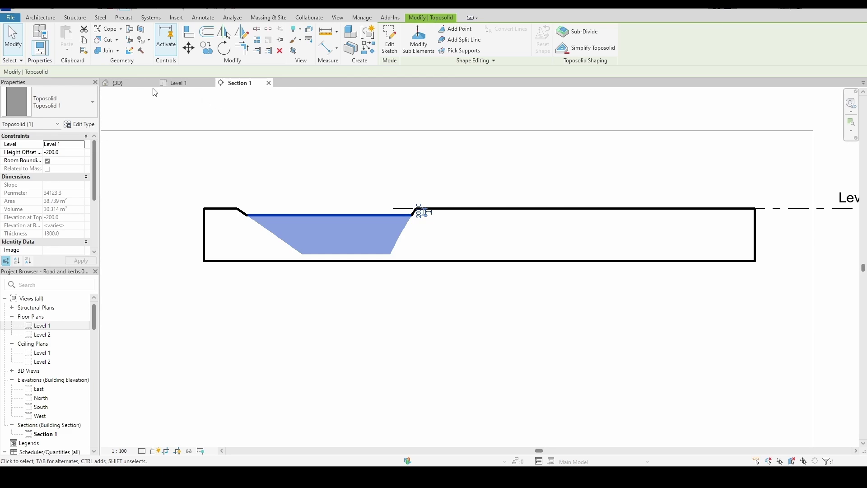
- Deselect in the {3D} view and zoom out to see the freeform, round and rectangular water-filled pools
{"action": "left_click", "coordinate": [129, 82]}
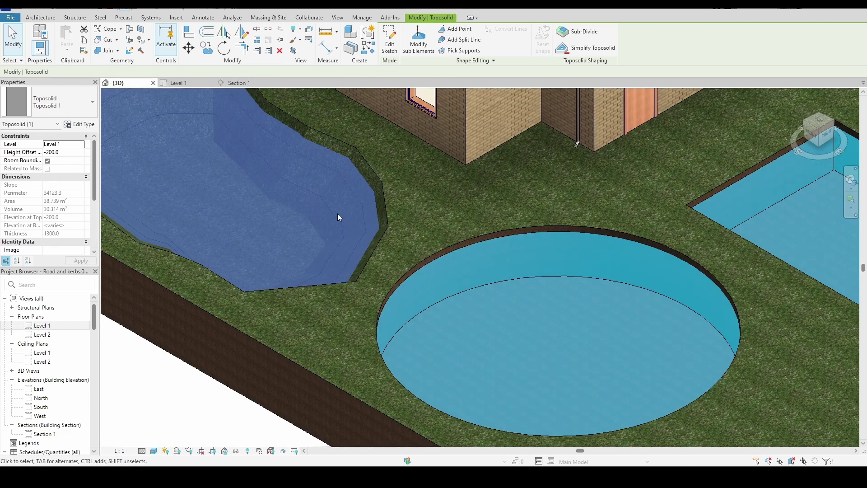
{"action": "scroll", "coordinate": [338, 213], "scroll_direction": "down", "scroll_amount": 6}
{"action": "left_click", "coordinate": [314, 328]}
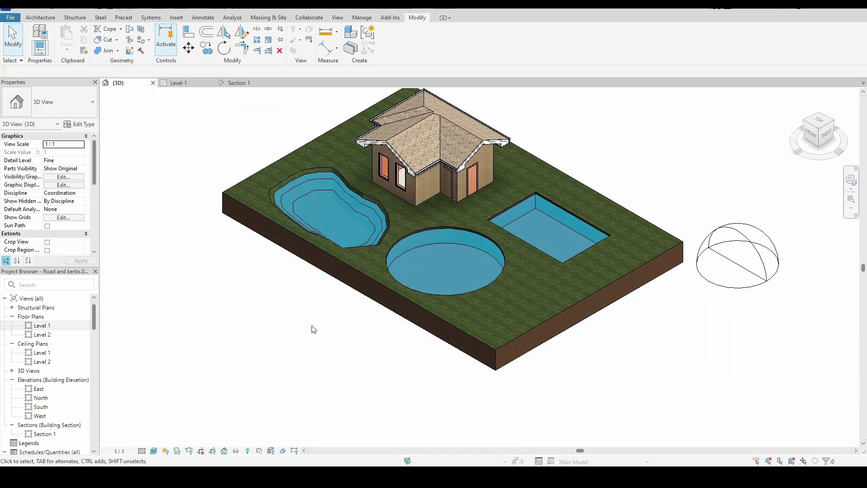
{"action": "scroll", "coordinate": [311, 332], "scroll_direction": "down", "scroll_amount": 1}
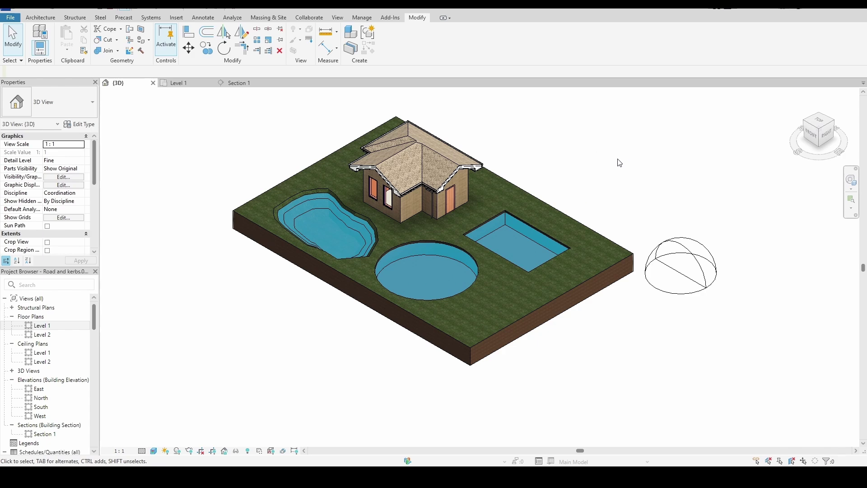
{"action": "scroll", "coordinate": [620, 162], "scroll_direction": "up", "scroll_amount": 1}
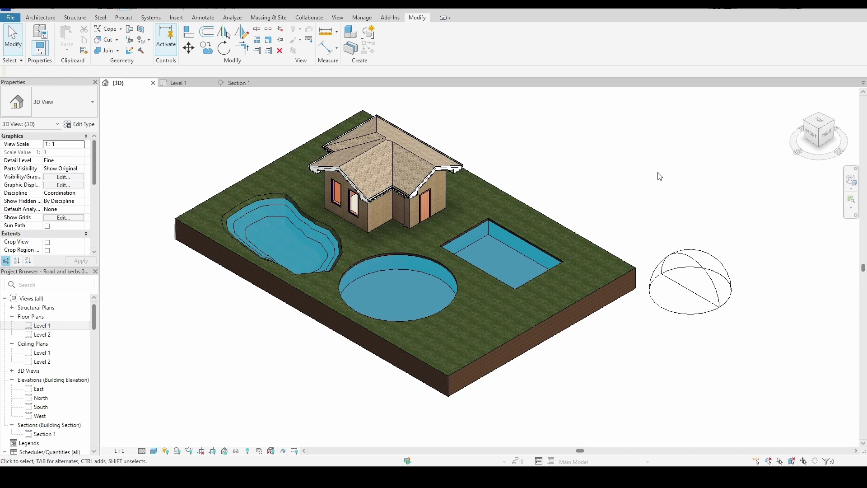